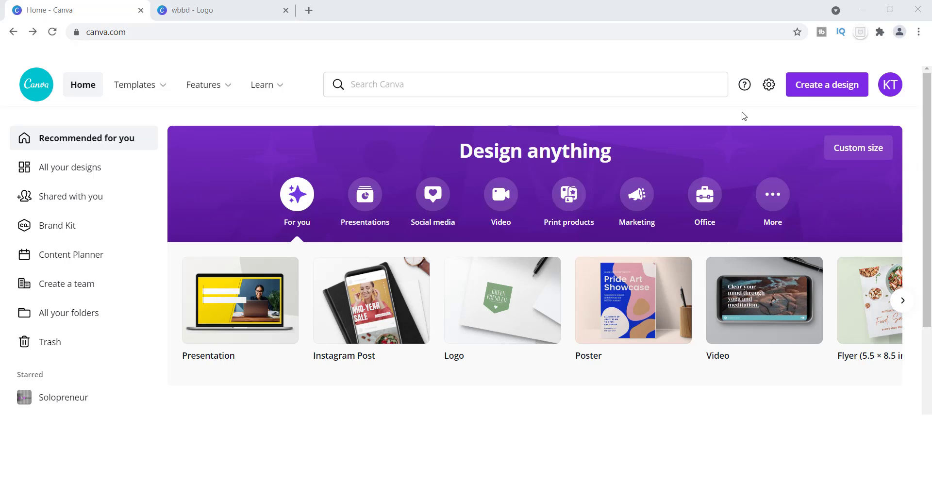
Search templates for 'logo' and open the minimal LA circle logo template.
left_click(614, 82)
type("logo")
key("Return")
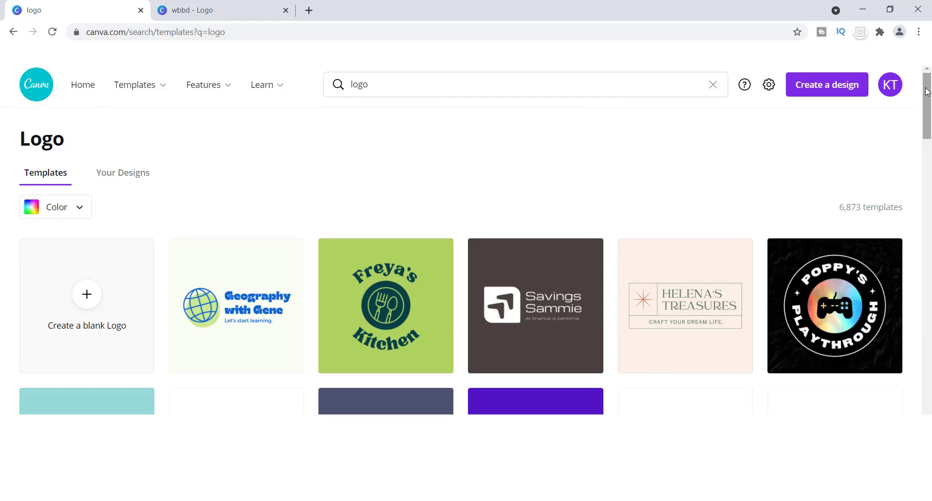
left_click_drag(928, 92, 930, 327)
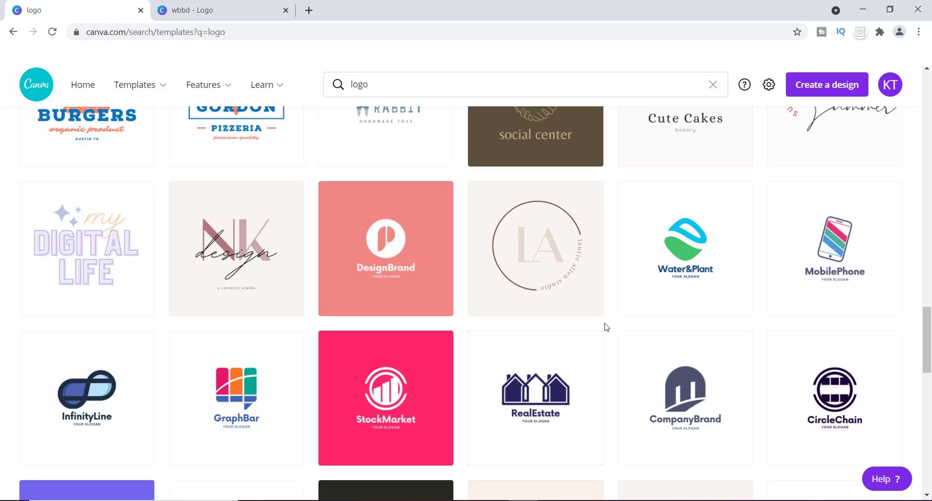
left_click(589, 304)
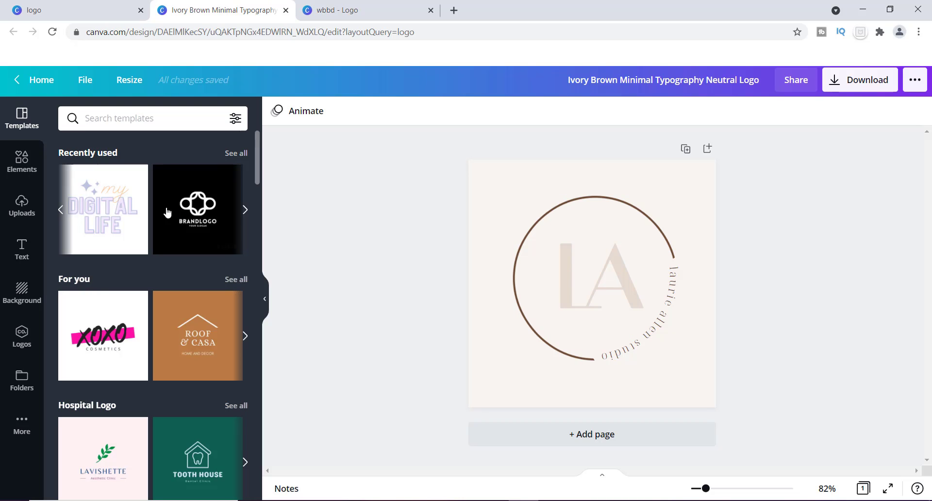
Show the Text options and select the LA monogram letters.
left_click(19, 243)
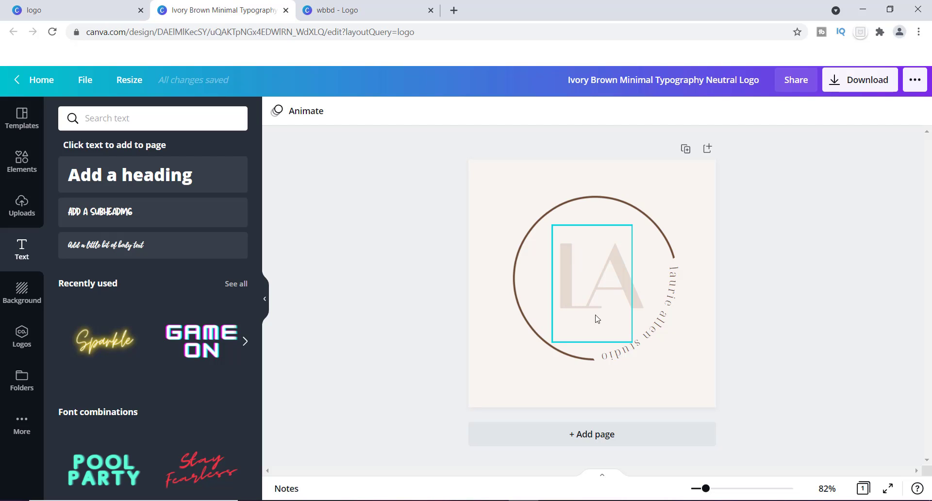
left_click(583, 276)
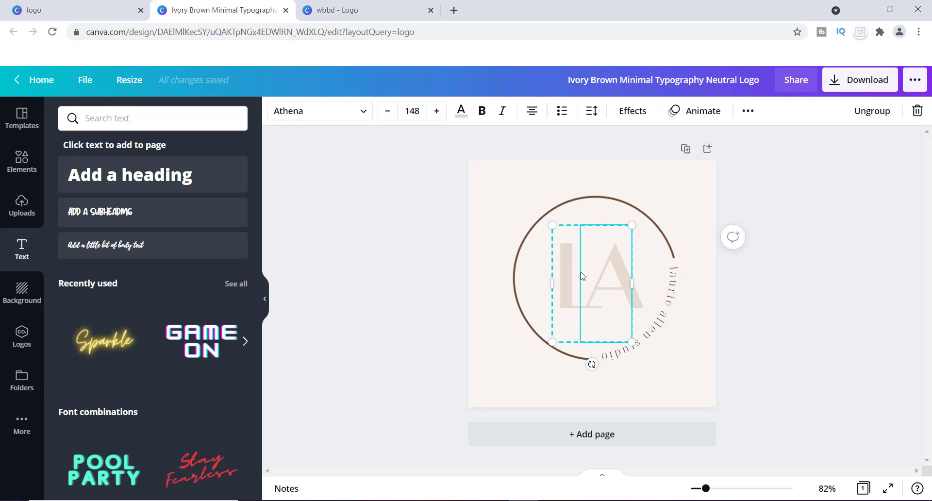
Replace the monogram letters A and L with T and K to read KT.
double_click(621, 288)
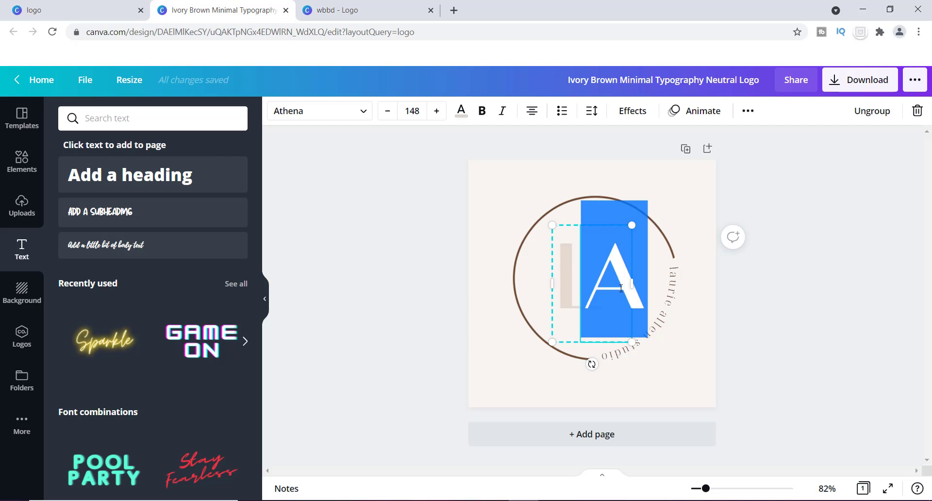
type("T")
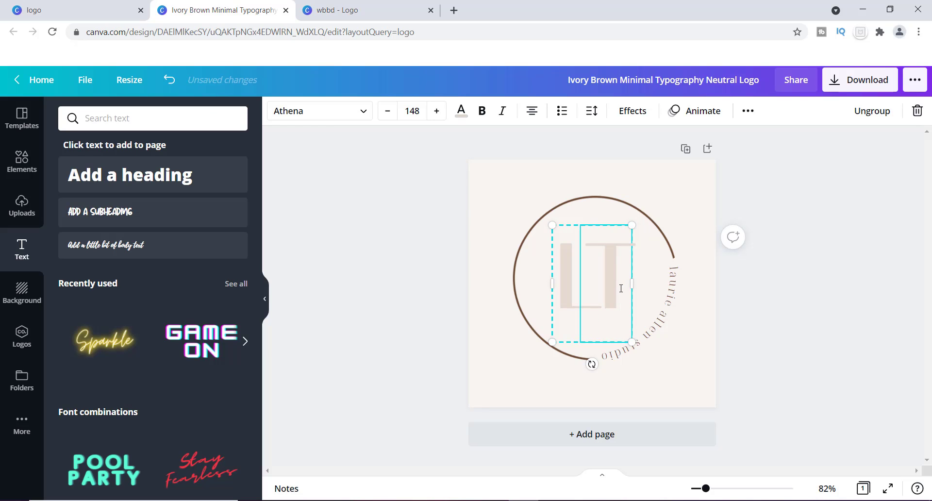
double_click(566, 286)
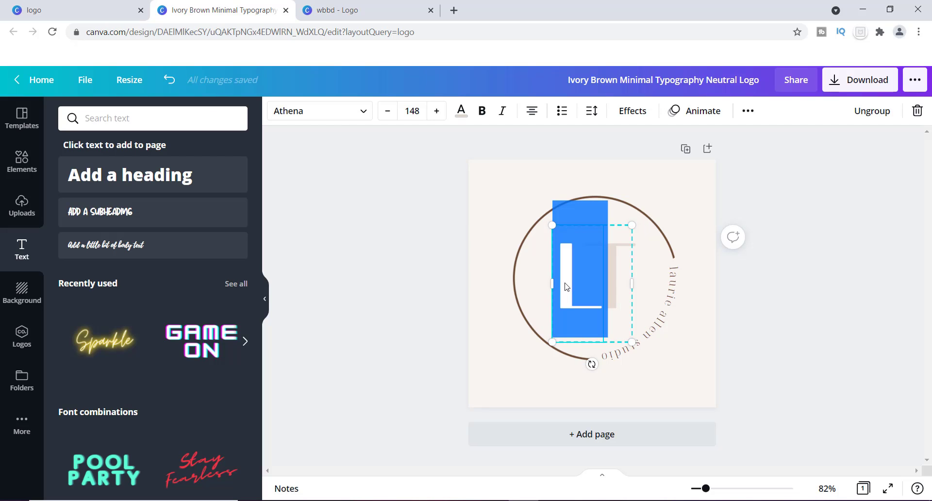
type("K")
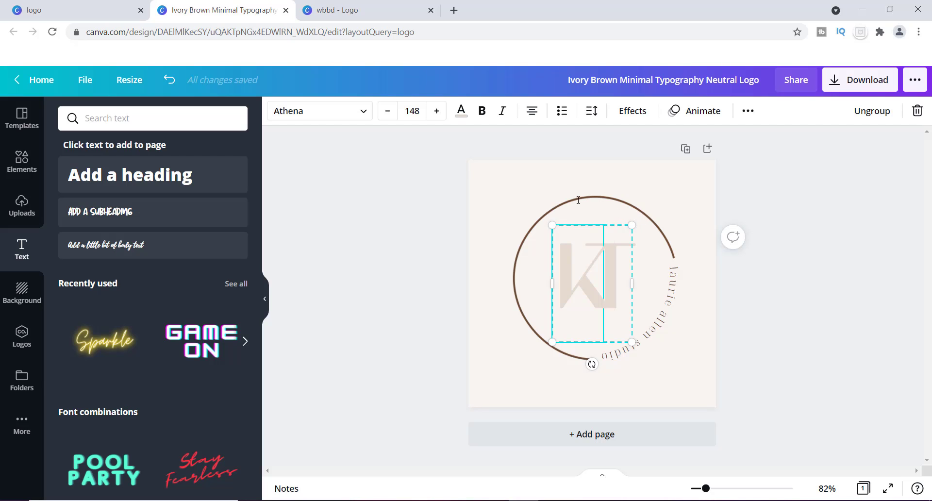
left_click(549, 208)
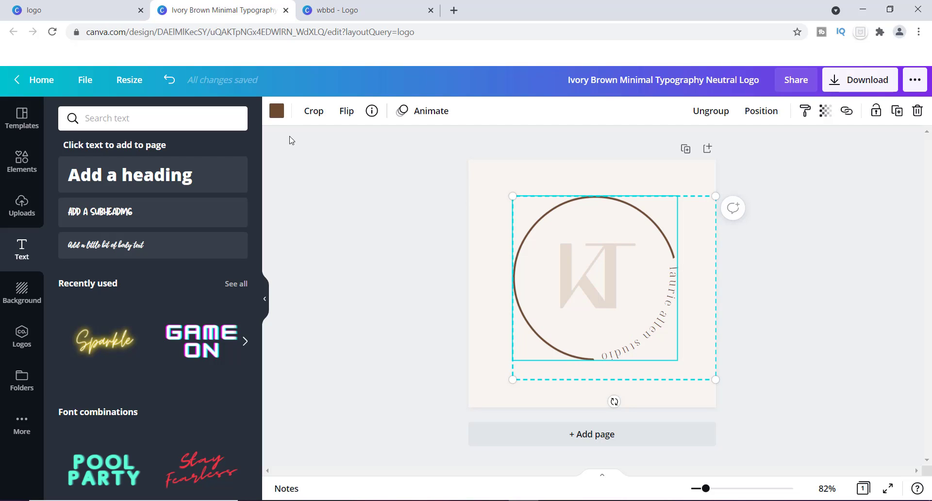
Recolour the brown circle outline to black #000000 with a custom colour.
left_click(279, 116)
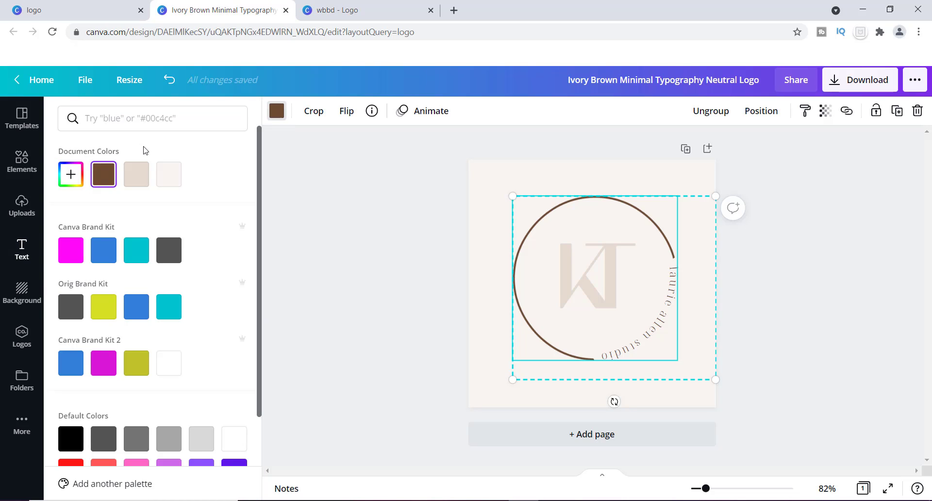
left_click(69, 176)
left_click_drag(79, 249, 67, 282)
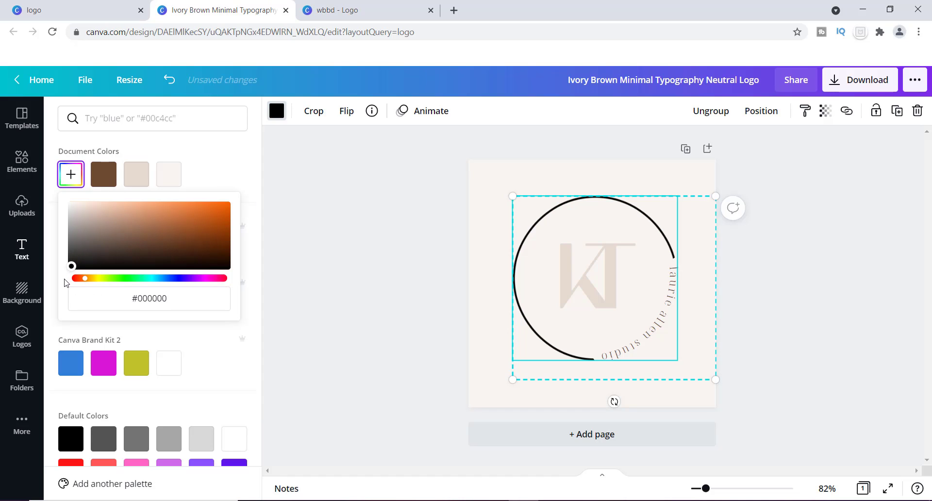
left_click(327, 275)
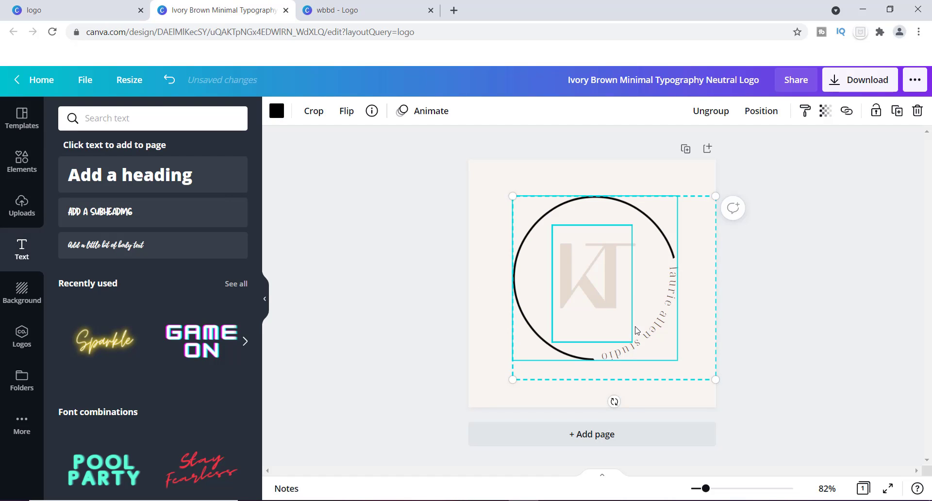
left_click(651, 336)
left_click(652, 336)
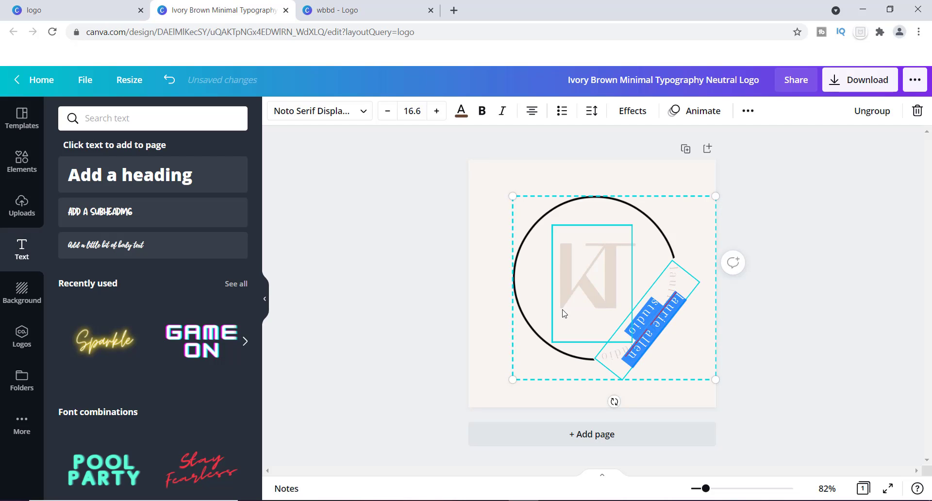
Colour the curved studio text with the black Document Colors swatch.
left_click(459, 114)
left_click(103, 174)
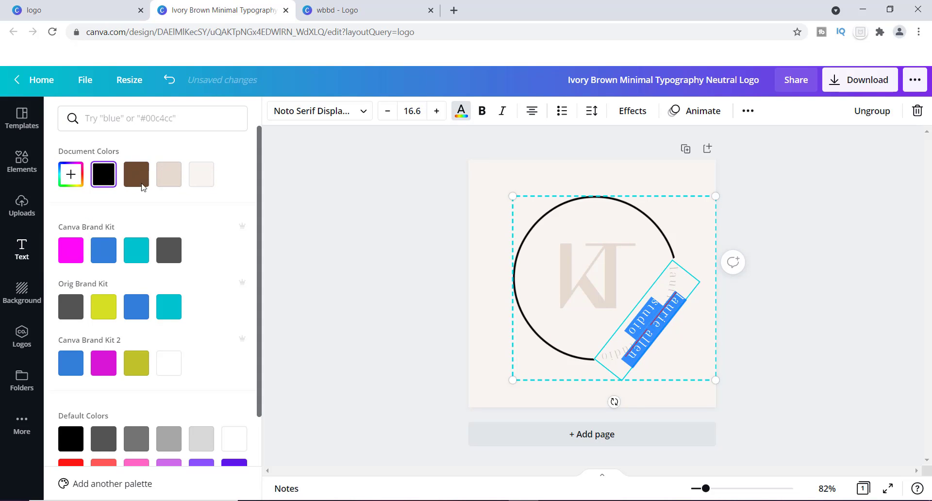
left_click(403, 285)
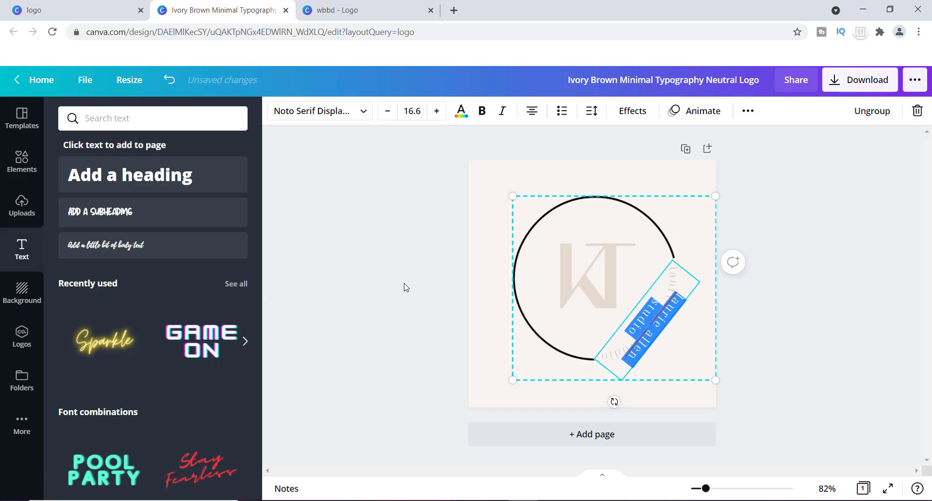
left_click(561, 284)
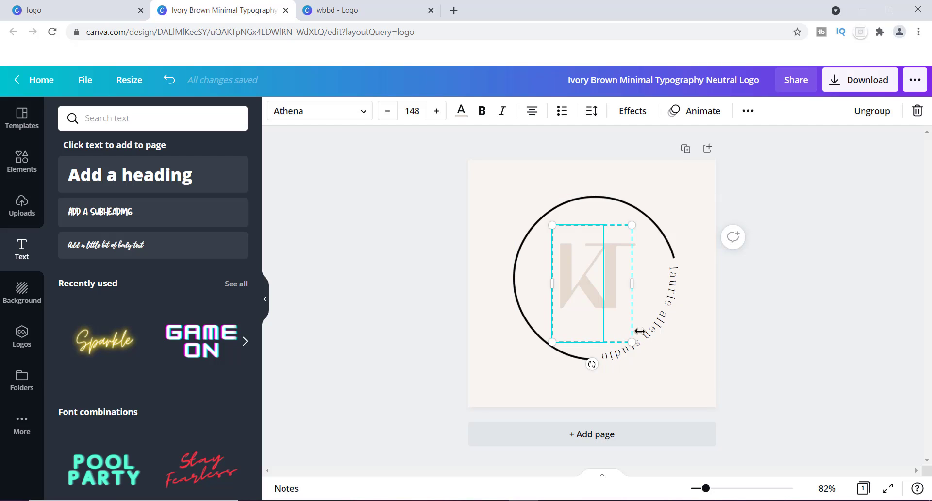
Rewrite the curved text as 'malibuxmailblog' and deselect.
double_click(669, 303)
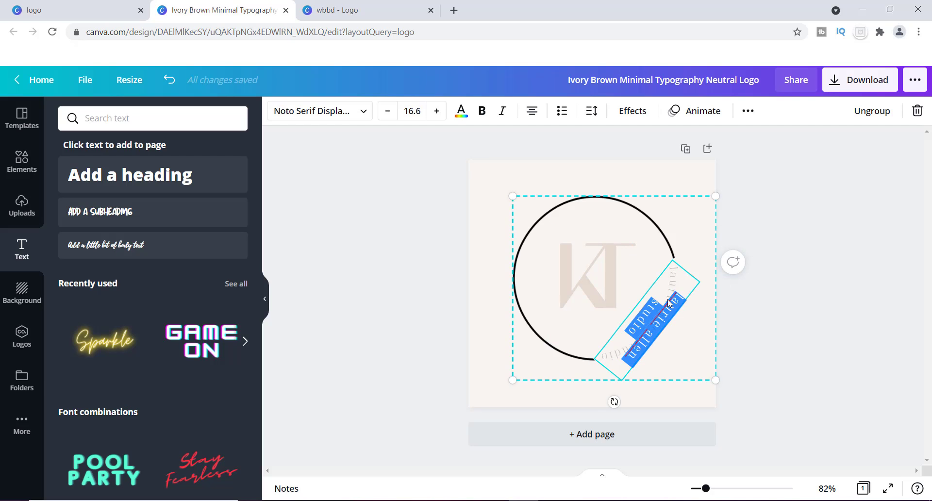
type("ma")
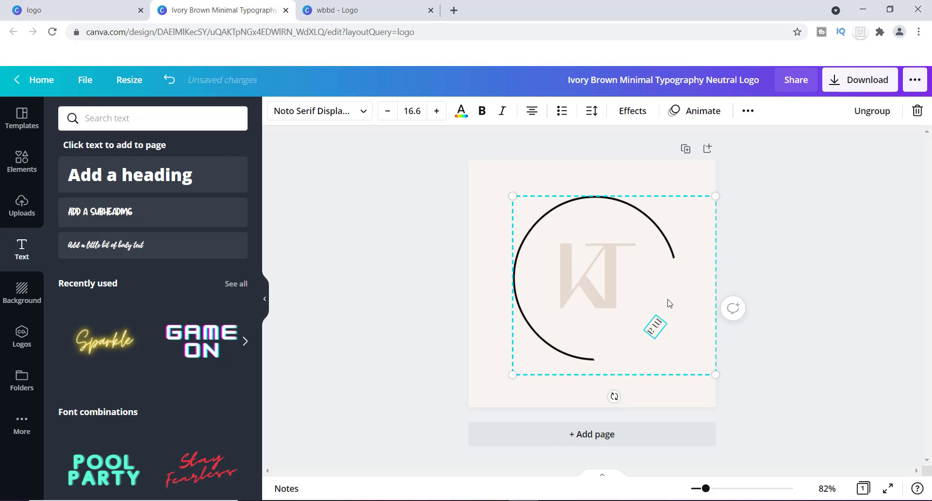
key("BackSpace")
key("BackSpace")
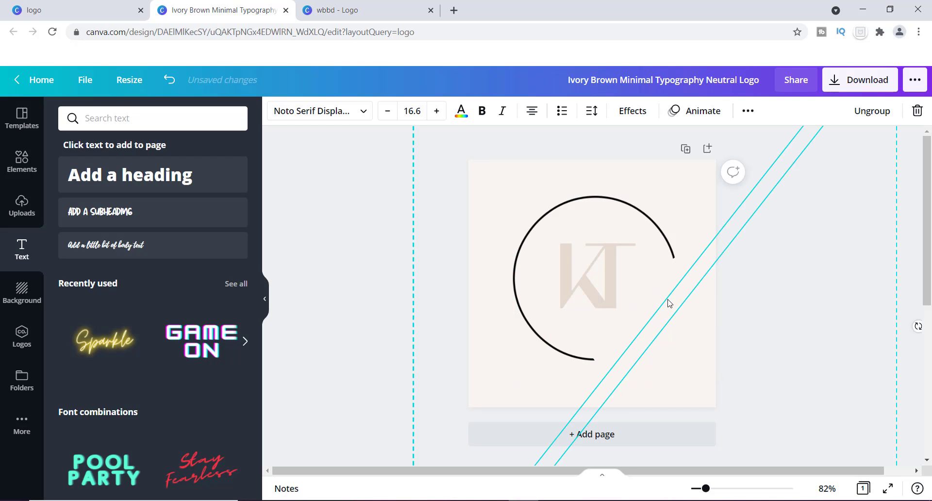
type("malibuxmail")
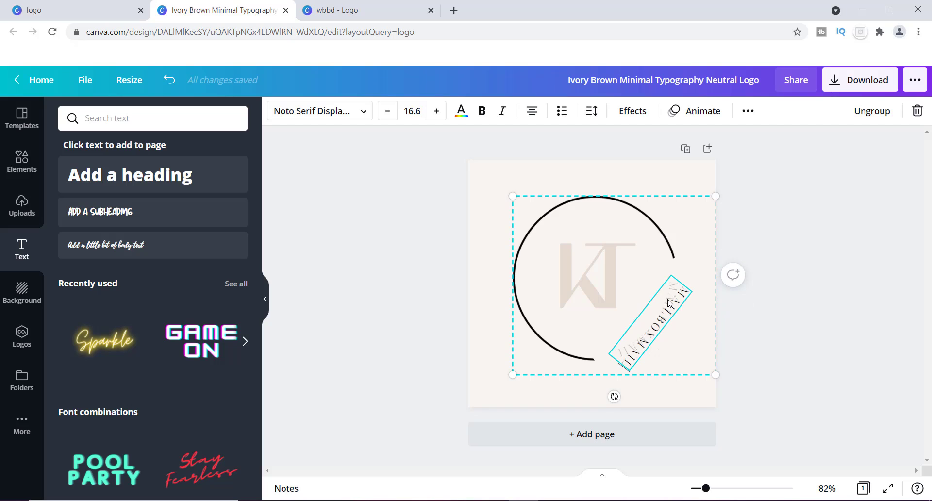
type("blog")
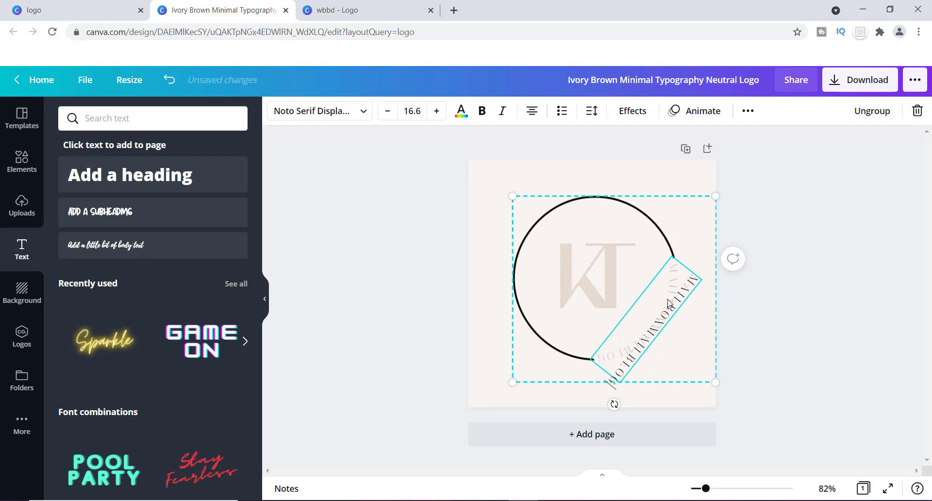
left_click(673, 342)
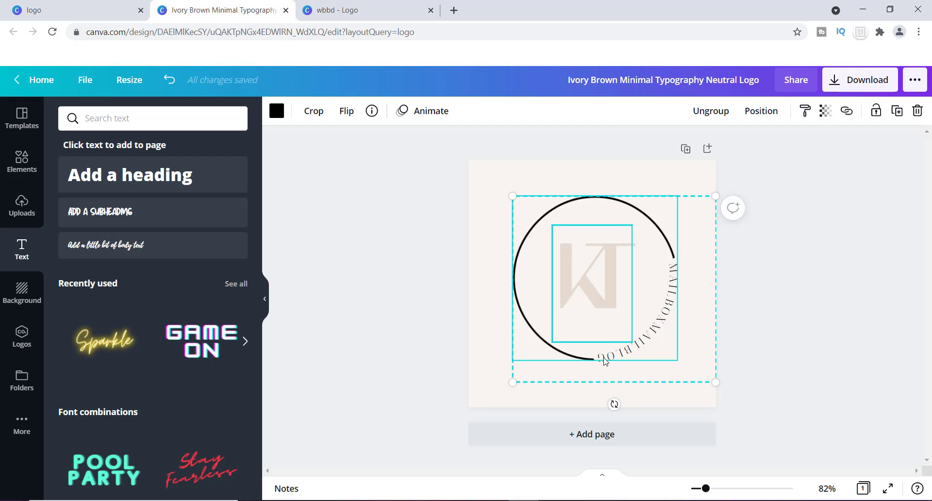
left_click(487, 181)
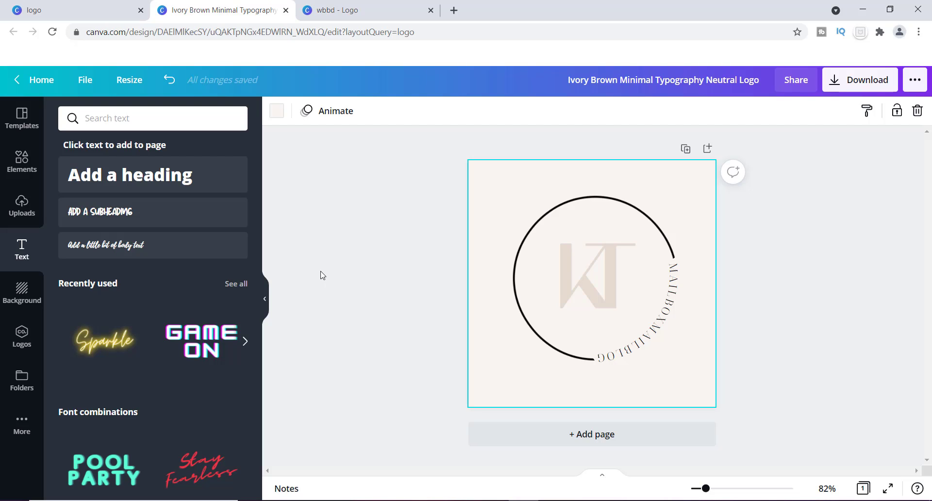
Browse Elements and show the full Lines & Shapes collection.
left_click(22, 163)
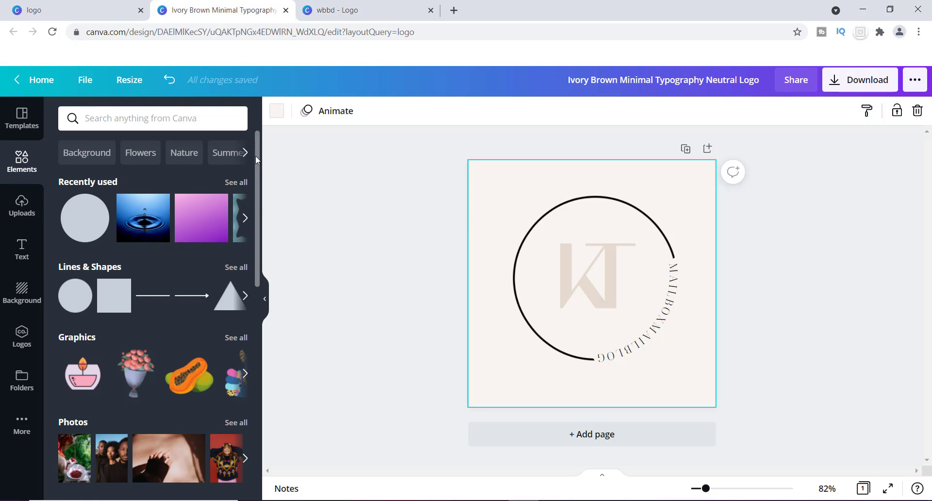
scroll(256, 155, "down", 3)
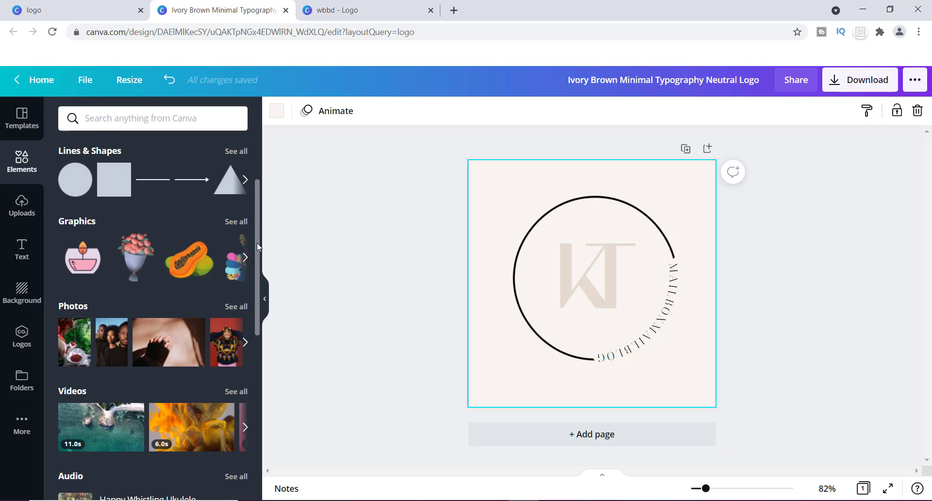
left_click_drag(259, 217, 267, 191)
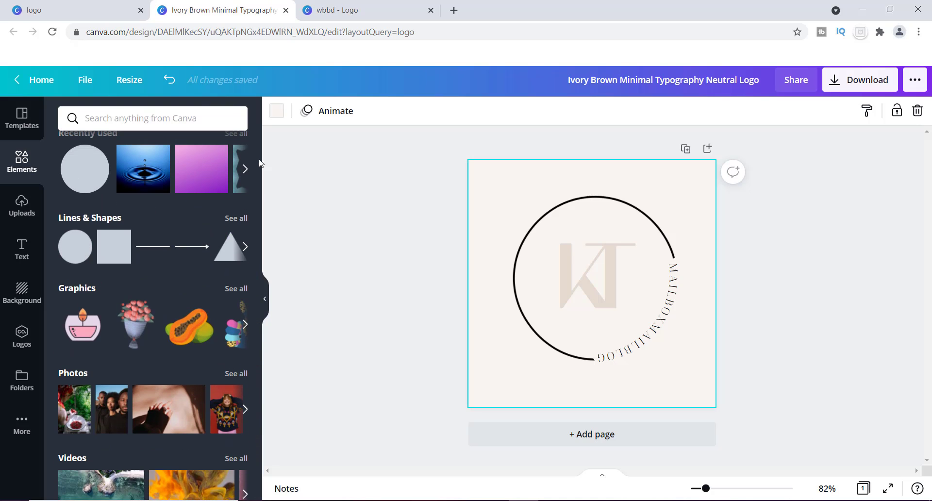
left_click(236, 214)
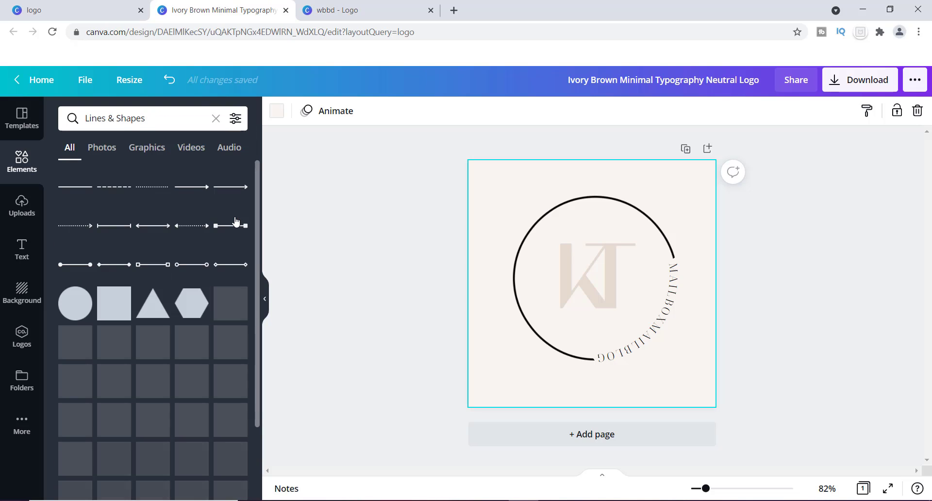
left_click_drag(256, 165, 260, 235)
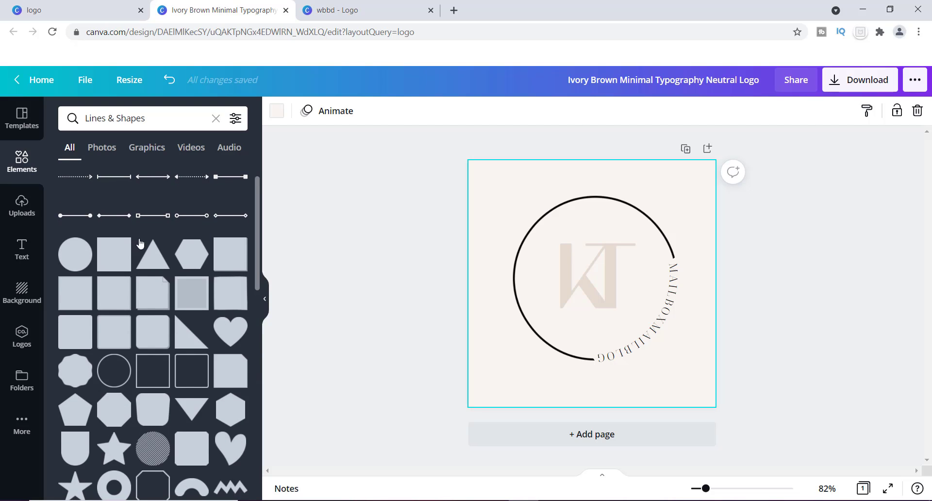
Add a magenta circle shape and enlarge it behind the KT letters.
left_click(69, 258)
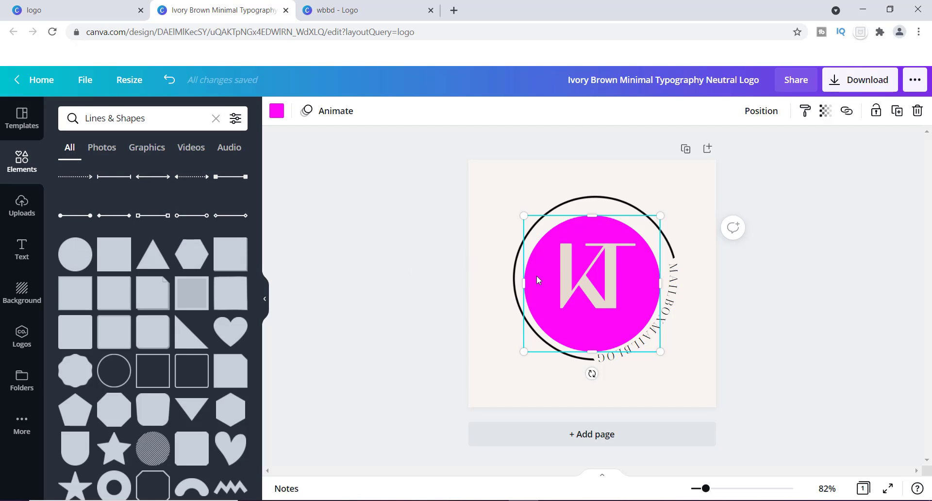
left_click_drag(537, 280, 561, 305)
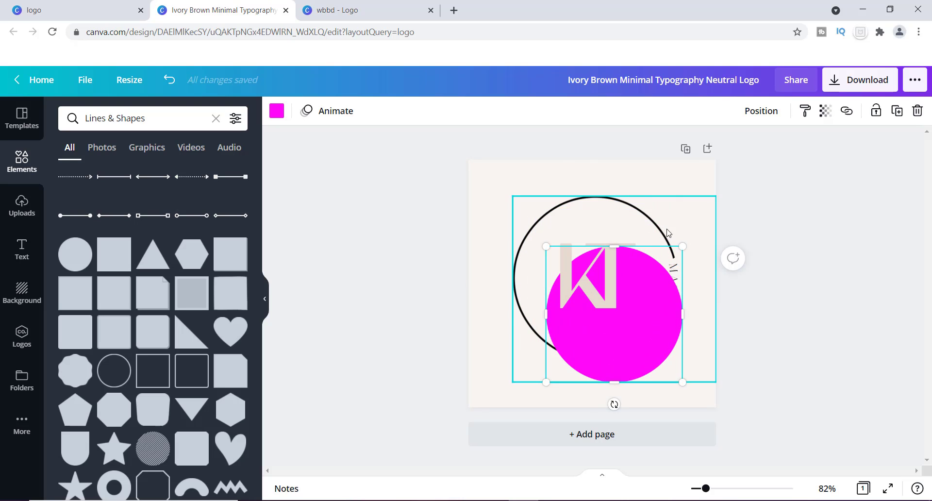
left_click_drag(662, 340, 641, 301)
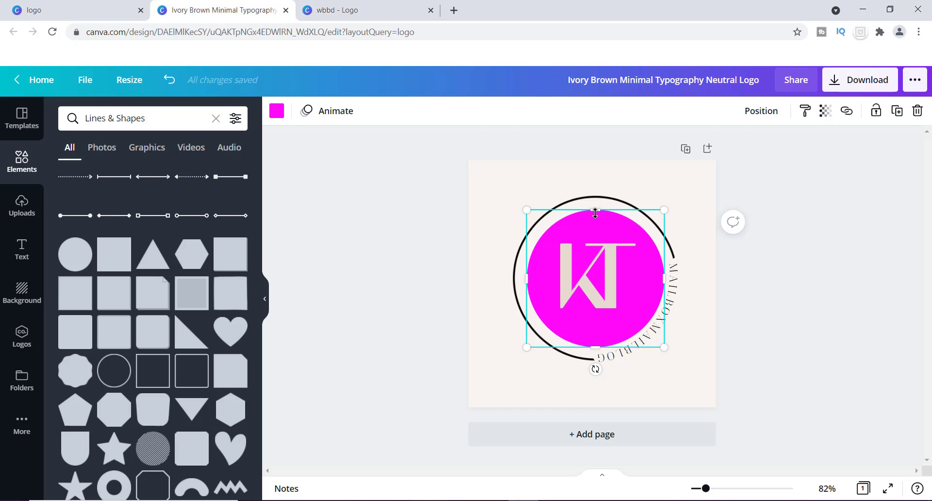
left_click_drag(595, 213, 595, 211)
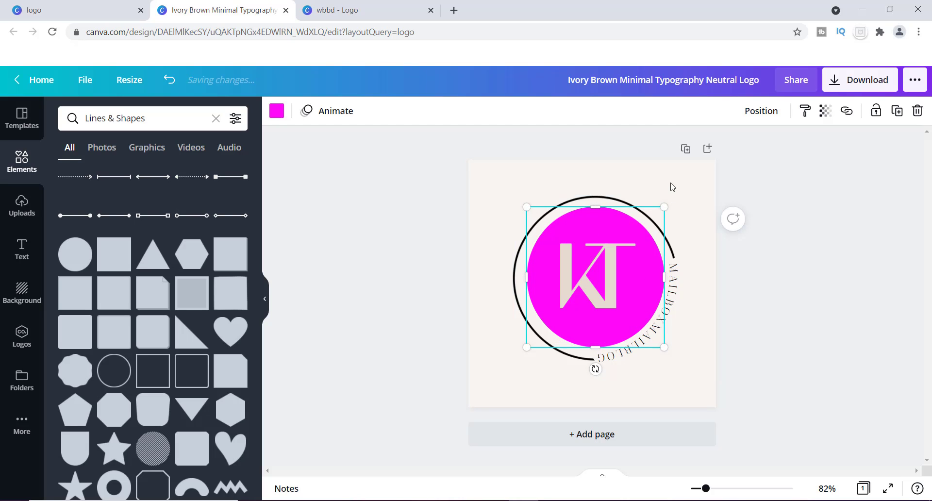
left_click(672, 233)
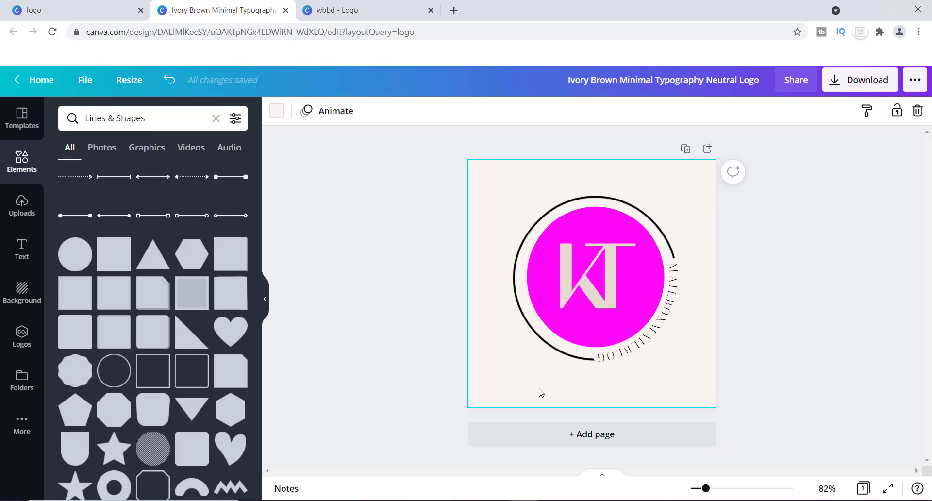
left_click(645, 301)
mouse_move(645, 301)
left_mouse_down()
mouse_move(596, 280)
mouse_move(589, 305)
mouse_move(649, 308)
mouse_move(651, 289)
mouse_move(640, 306)
mouse_move(636, 299)
left_mouse_up()
left_click_drag(519, 209, 512, 195)
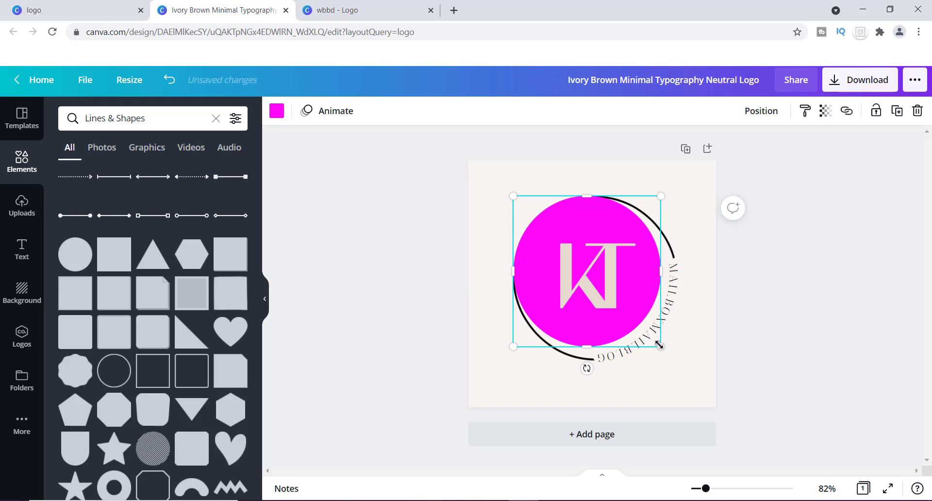
left_click_drag(659, 347, 669, 357)
Align the circle, curved text arc and KT letters, then duplicate the magenta circle.
left_click_drag(648, 293, 610, 290)
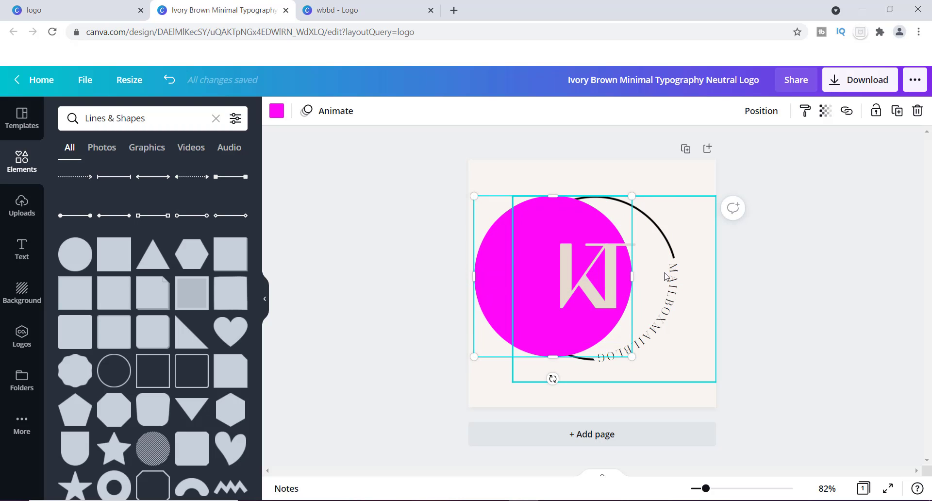
left_click_drag(667, 245, 691, 242)
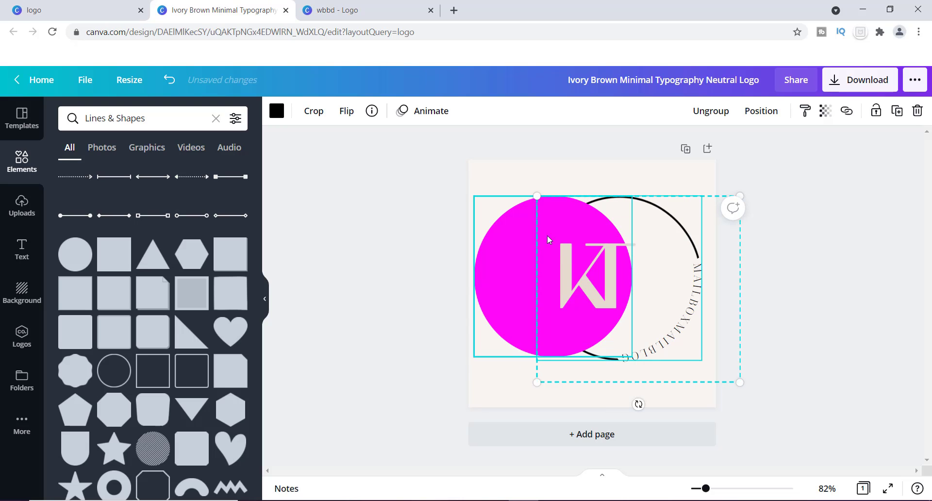
left_click_drag(511, 254, 542, 252)
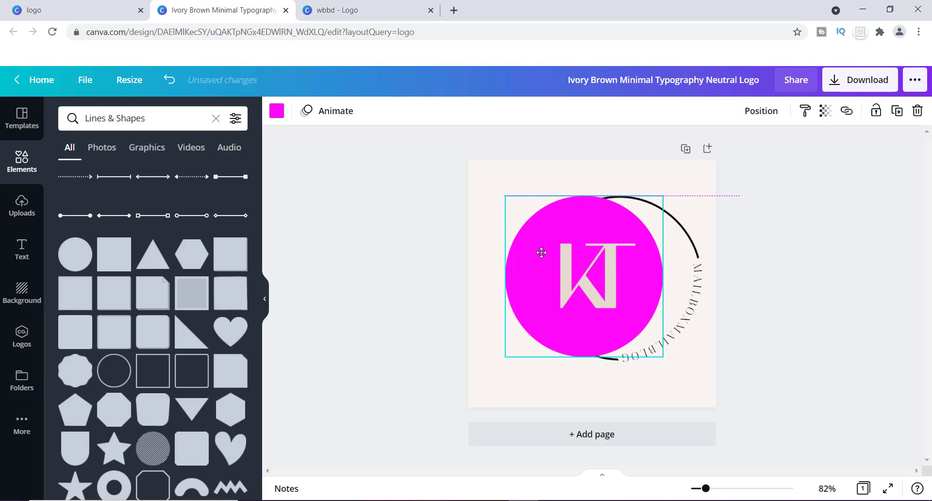
left_click_drag(542, 253, 542, 249)
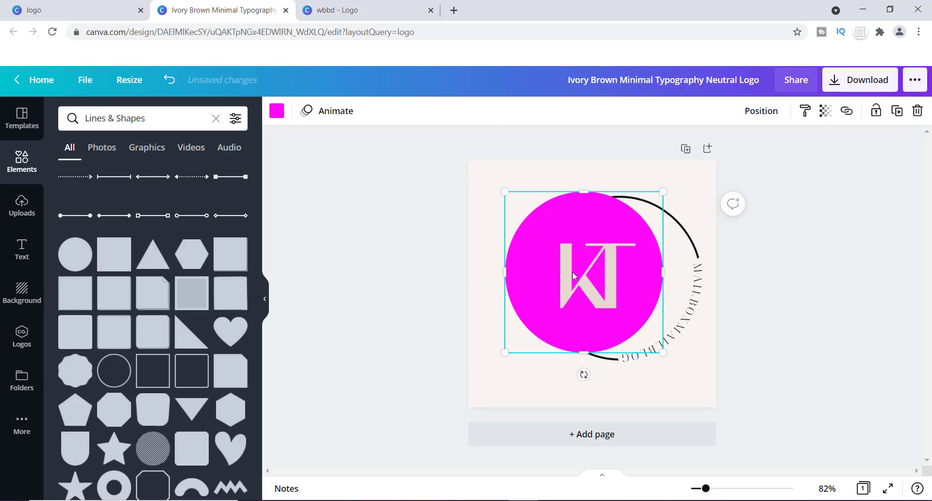
left_click_drag(611, 280, 601, 277)
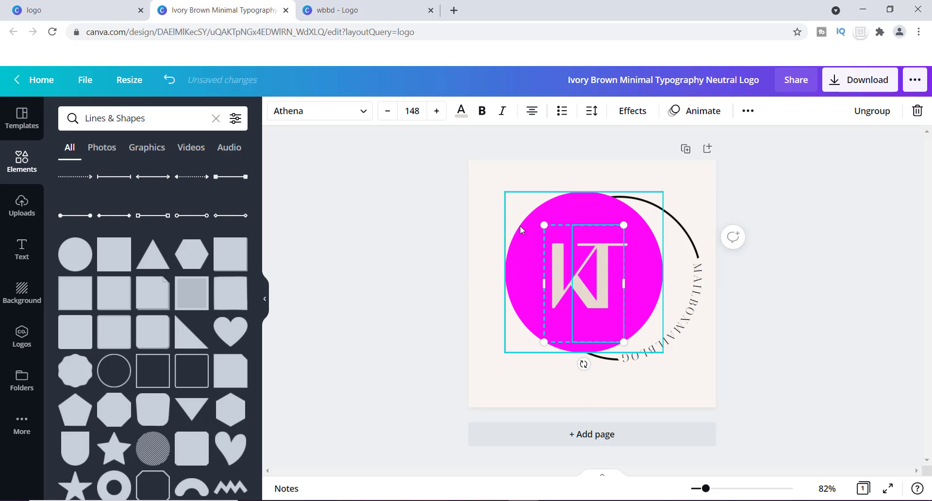
left_click(518, 267)
key("ctrl+d")
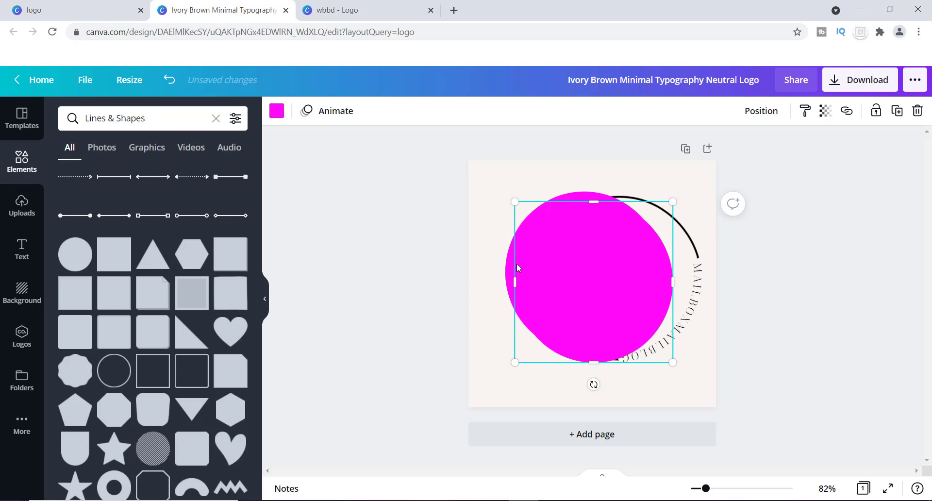
Recolour the circle copy black, enlarge it and place it over the magenta circle.
left_click_drag(553, 281, 525, 273)
left_click(277, 111)
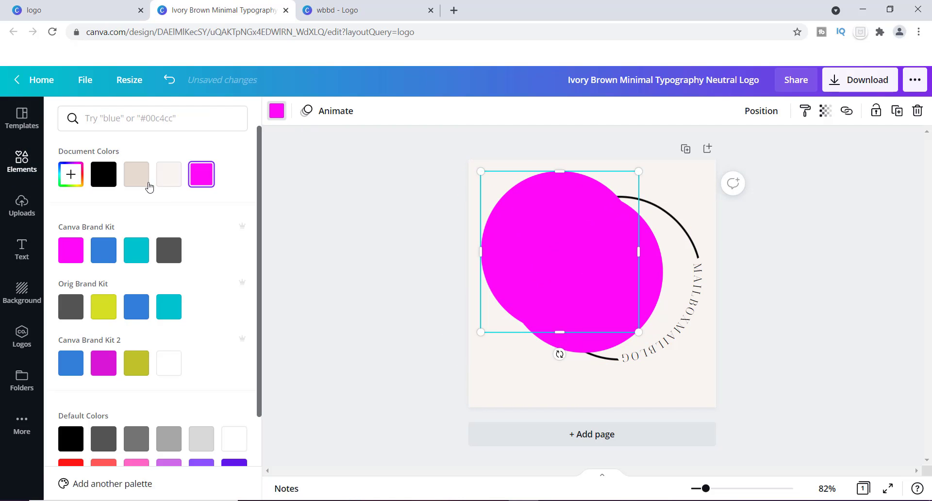
left_click(98, 181)
left_click_drag(517, 215, 535, 233)
left_click_drag(503, 190, 498, 184)
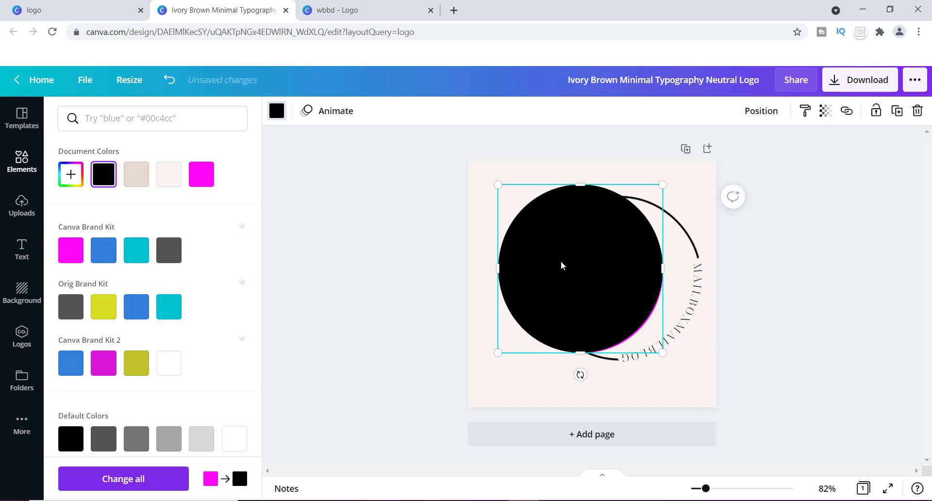
left_click_drag(561, 266, 564, 268)
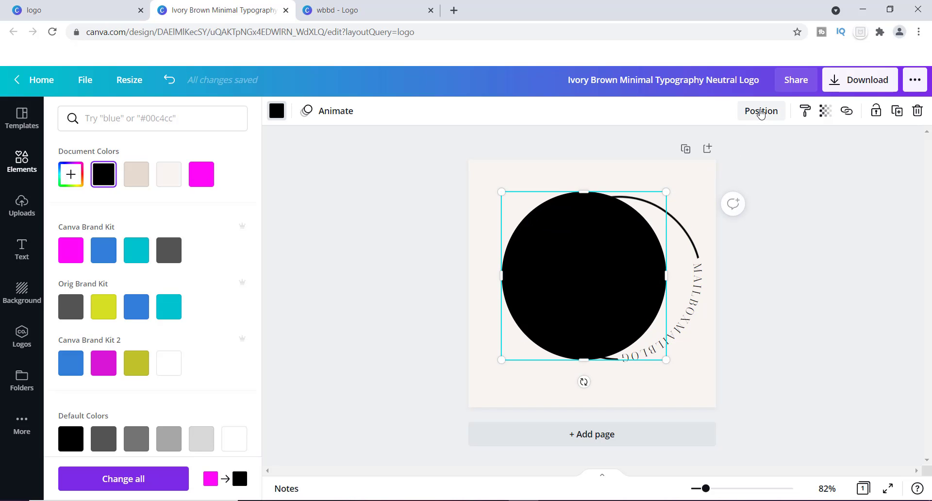
Send the black circle back two layers and enlarge it toward the bottom left.
left_click(761, 113)
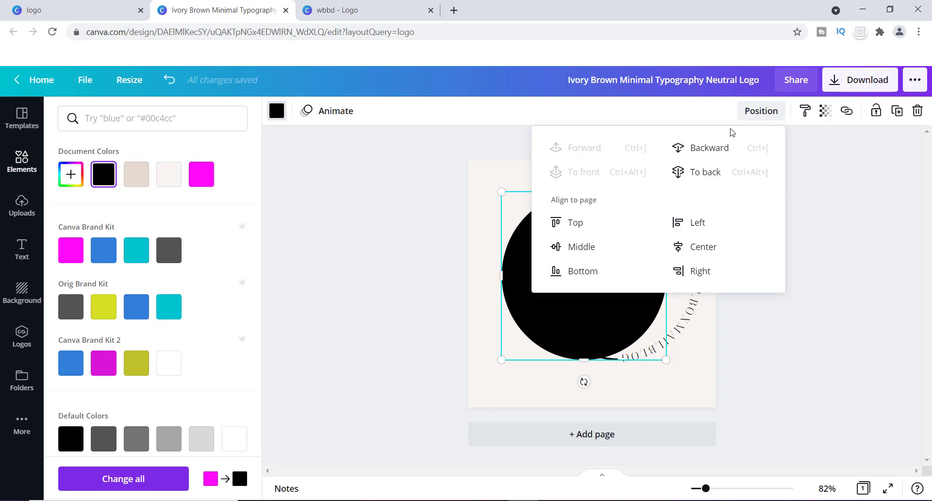
left_click(710, 150)
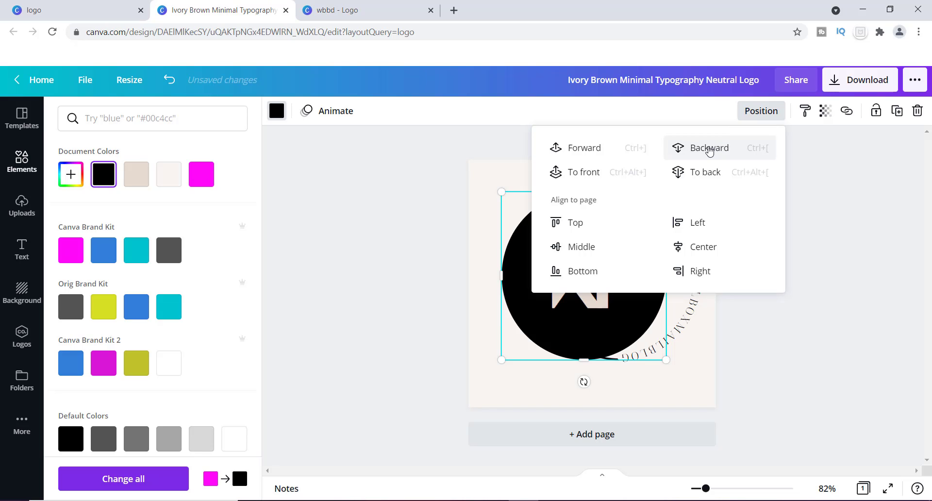
left_click(710, 150)
left_click(486, 329)
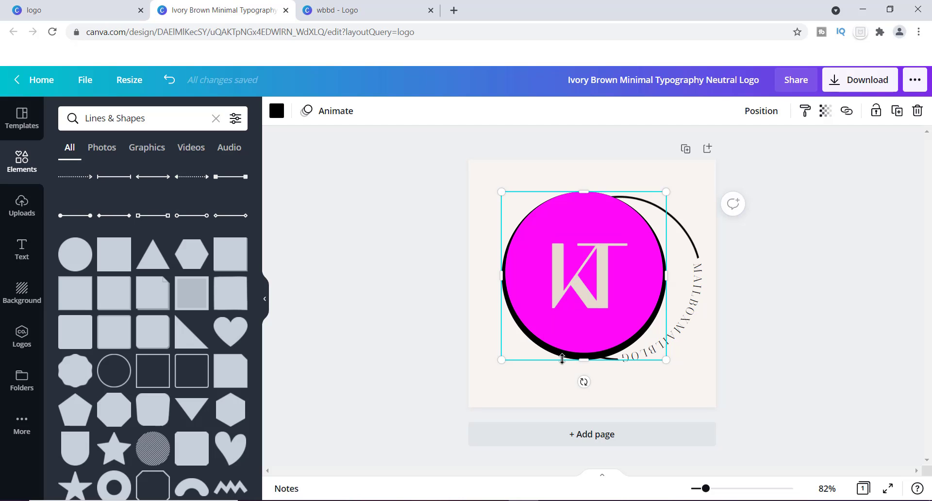
left_click_drag(501, 360, 493, 360)
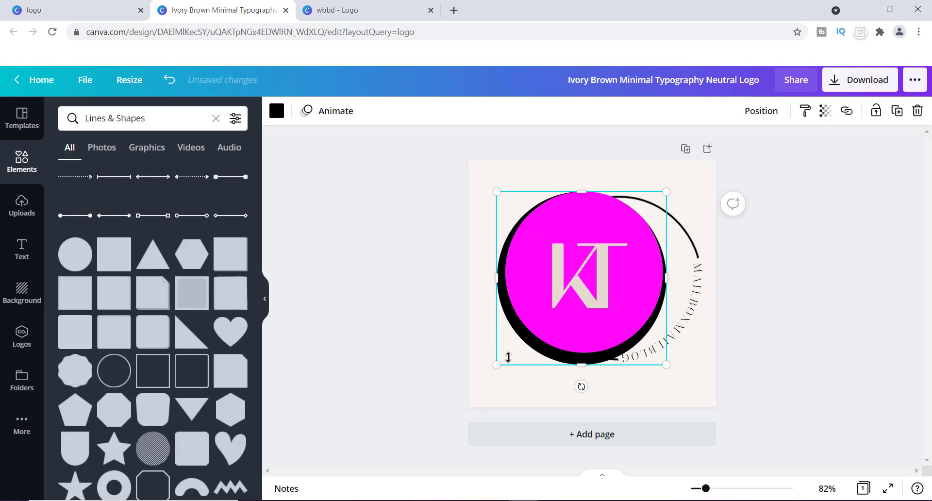
Shift the magenta circle down-right, enlarge the black circle, then shrink the magenta circle inside it.
left_click(527, 377)
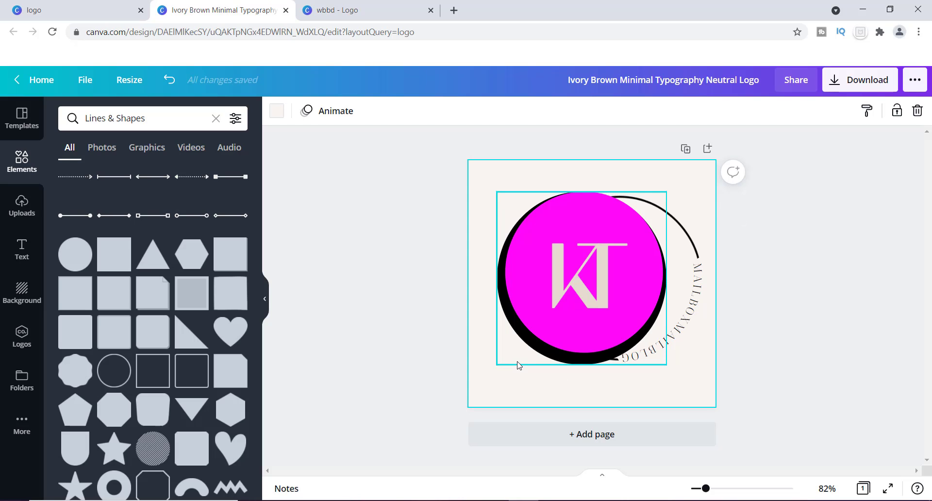
left_click(518, 364)
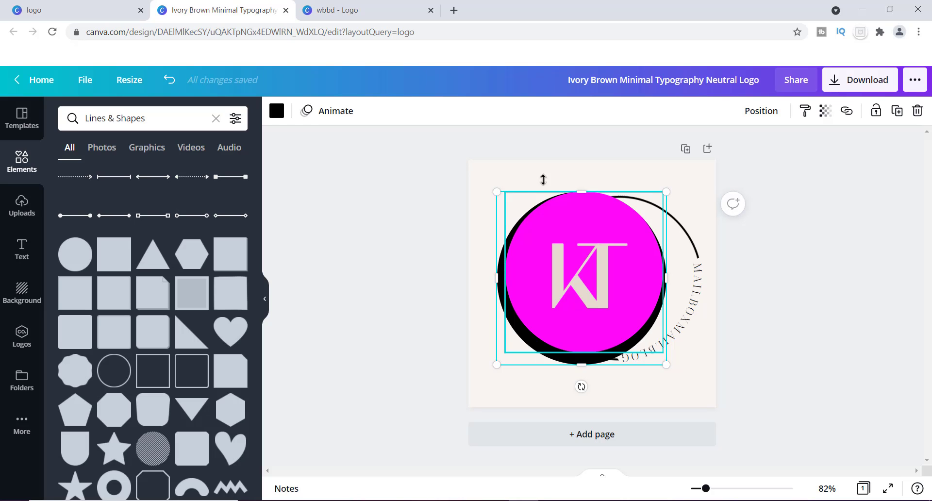
left_click(573, 221)
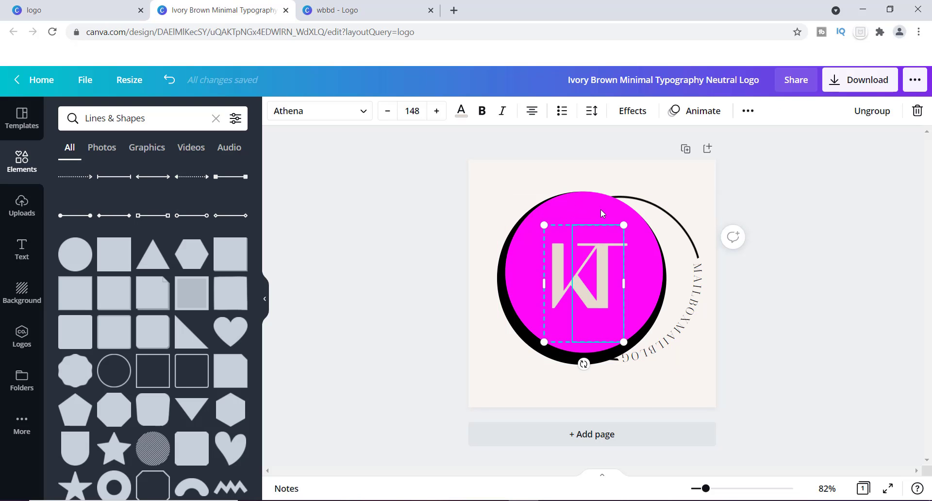
left_click(527, 271)
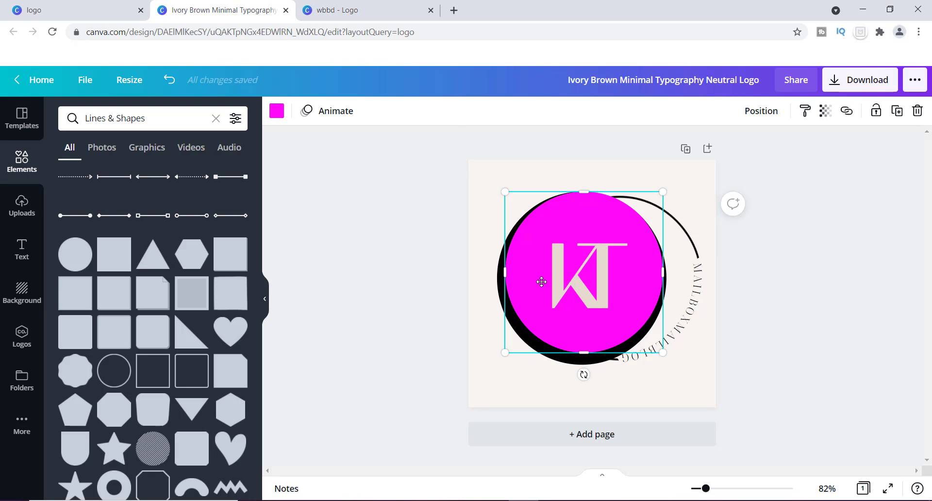
left_click_drag(543, 279, 551, 291)
left_click(479, 271)
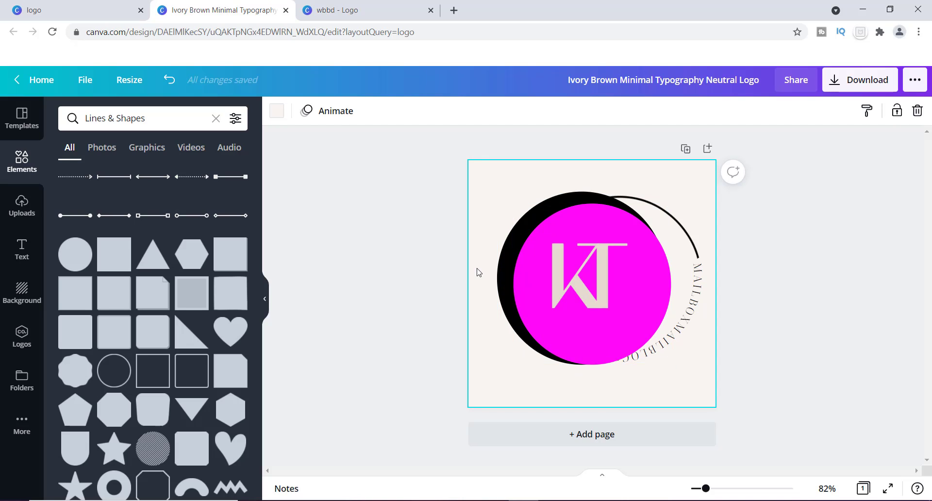
left_click(501, 270)
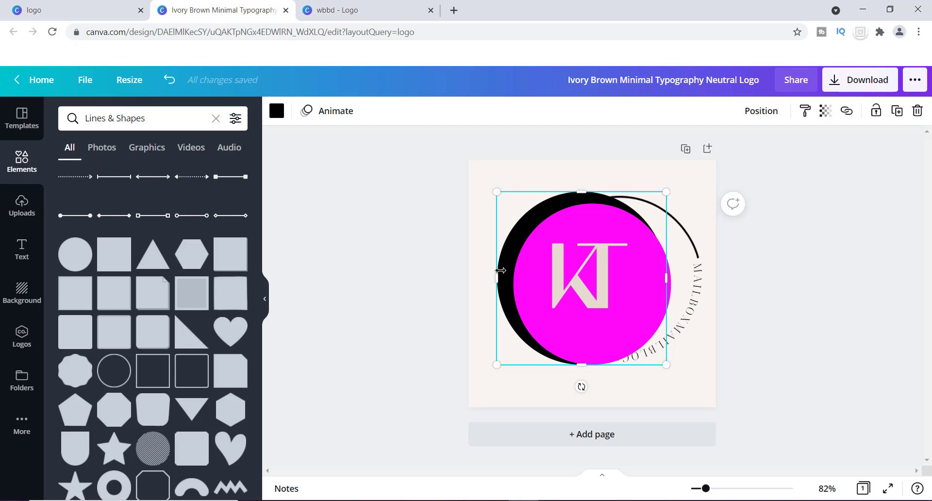
left_click_drag(495, 192, 491, 188)
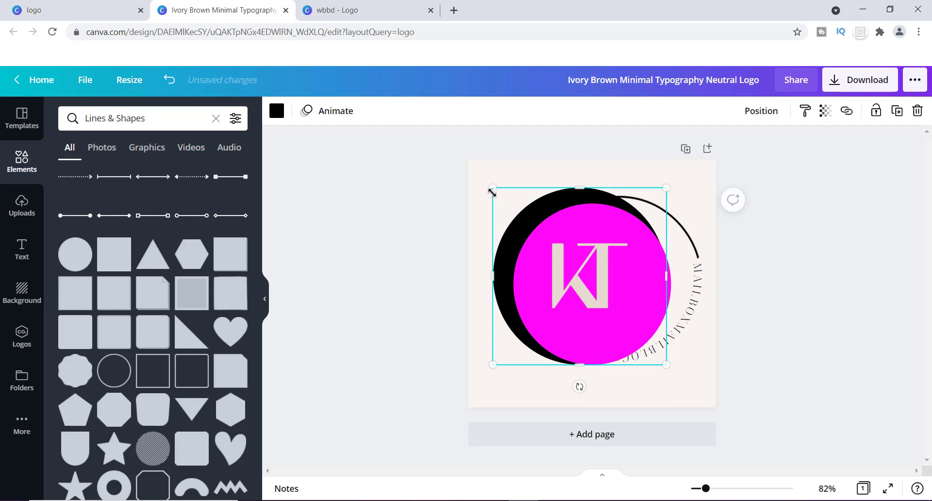
left_click_drag(533, 313, 519, 306)
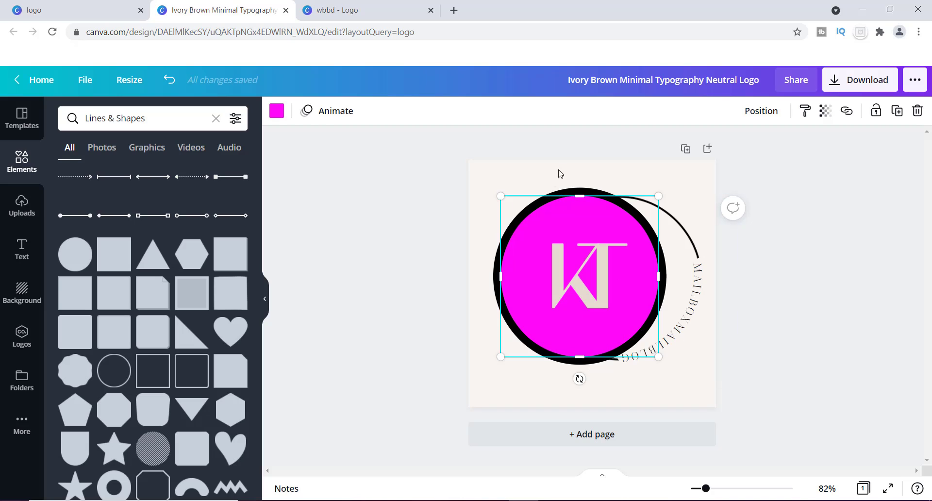
left_click_drag(501, 197, 510, 204)
Shrink the black circle to about 344 × 352 and enlarge the magenta circle to about 322 × 329.
left_click(576, 194)
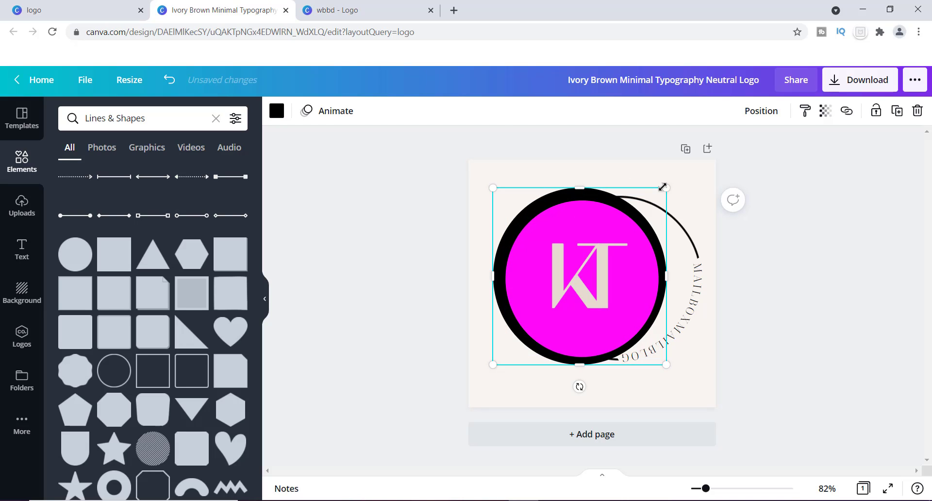
left_click_drag(663, 187, 663, 193)
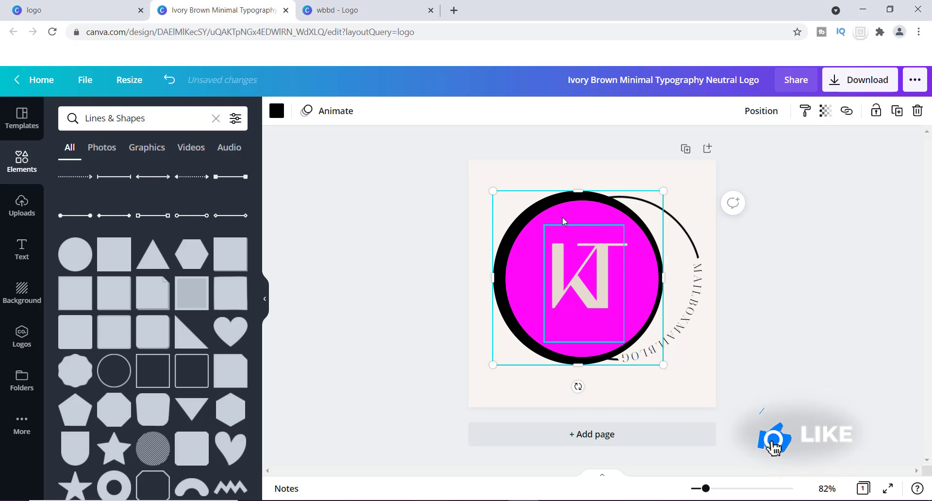
left_click(562, 214)
left_click(518, 281)
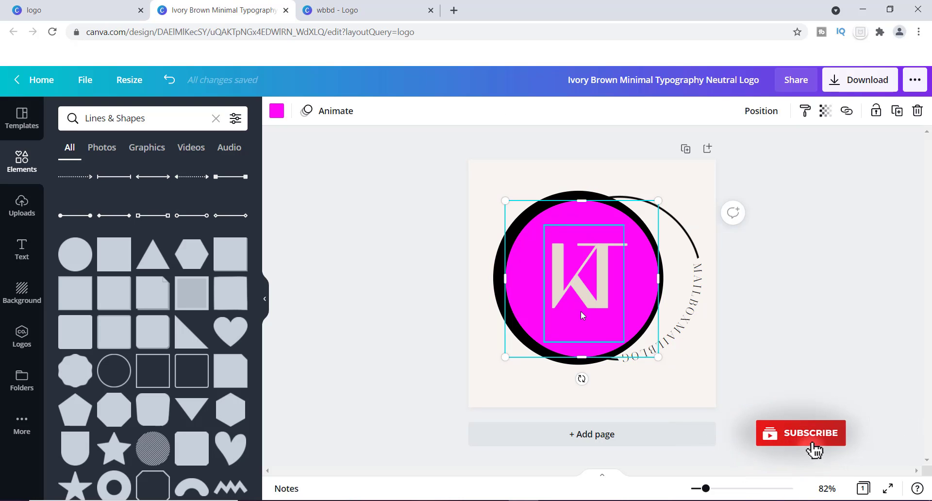
left_click_drag(659, 358, 664, 362)
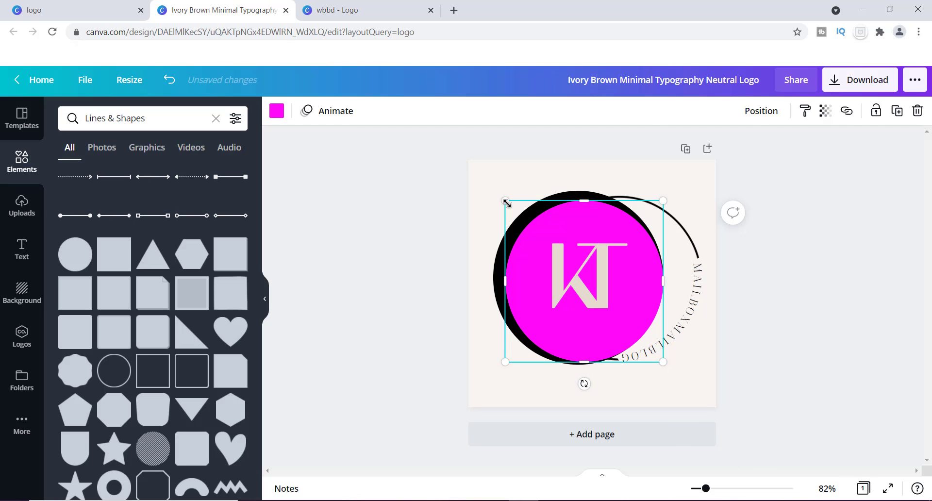
left_click_drag(506, 202, 509, 207)
left_click_drag(638, 311, 636, 307)
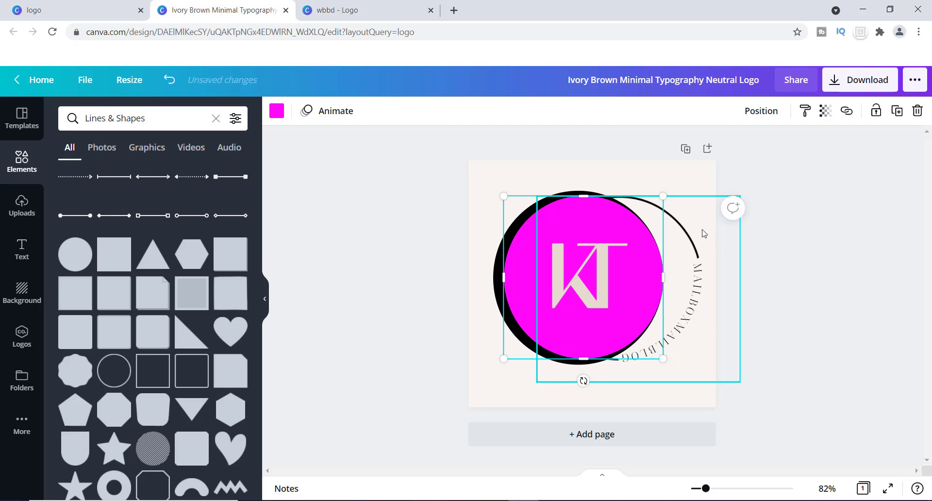
Enlarge the curved text ring, realign the circles, and grow the magenta circle to about 333 × 340.
left_click(686, 256)
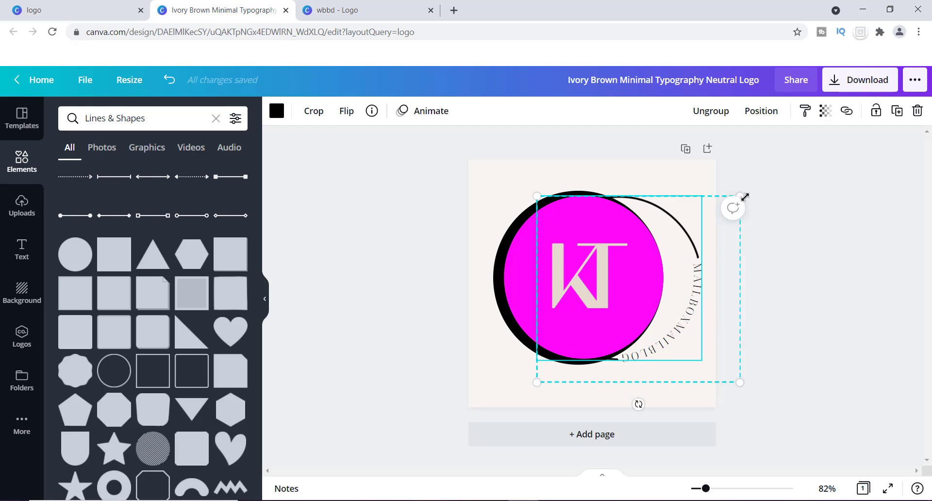
left_click_drag(747, 190, 754, 186)
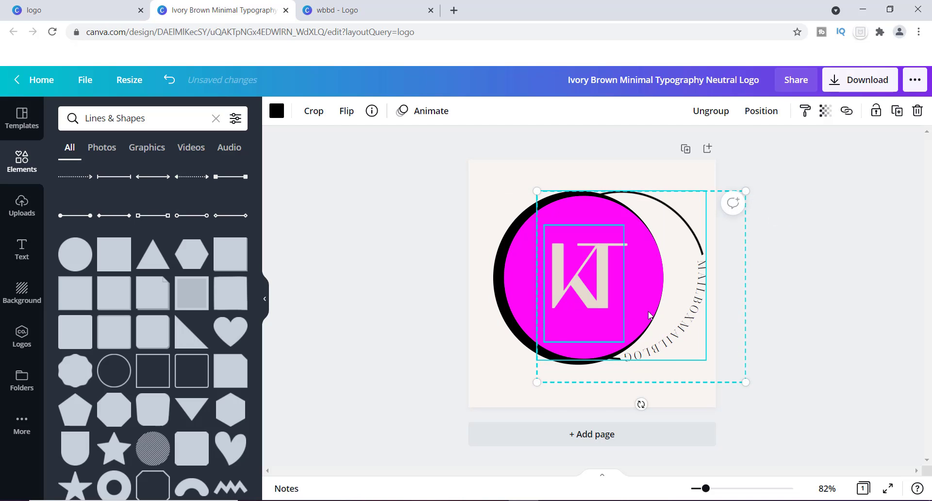
left_click(583, 287)
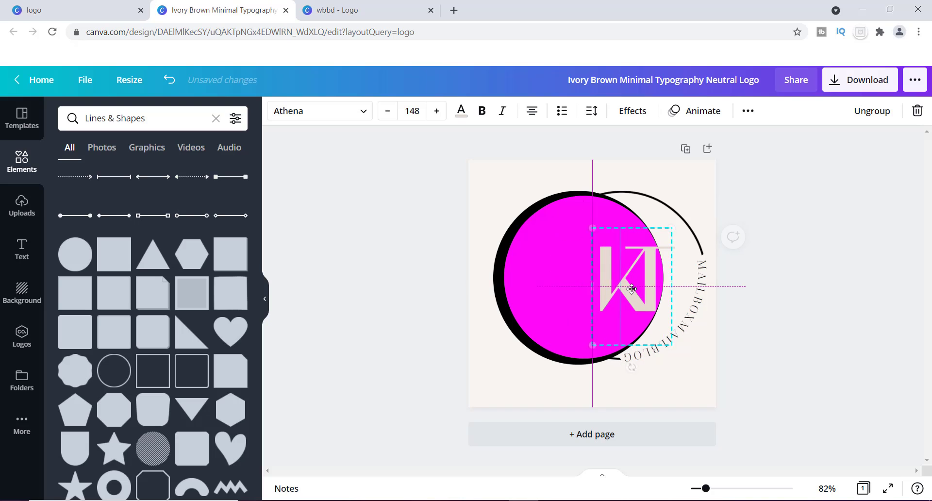
left_click_drag(543, 276, 592, 288)
left_click(526, 284)
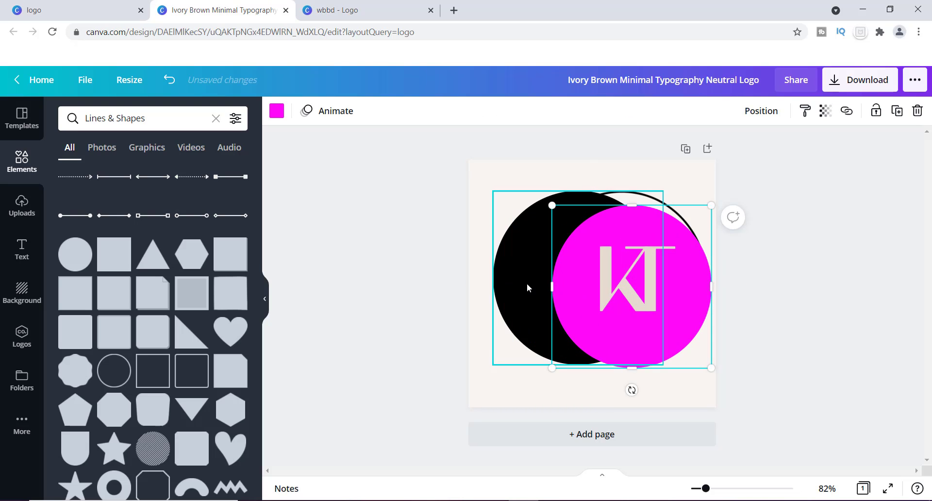
left_click_drag(508, 278, 499, 277)
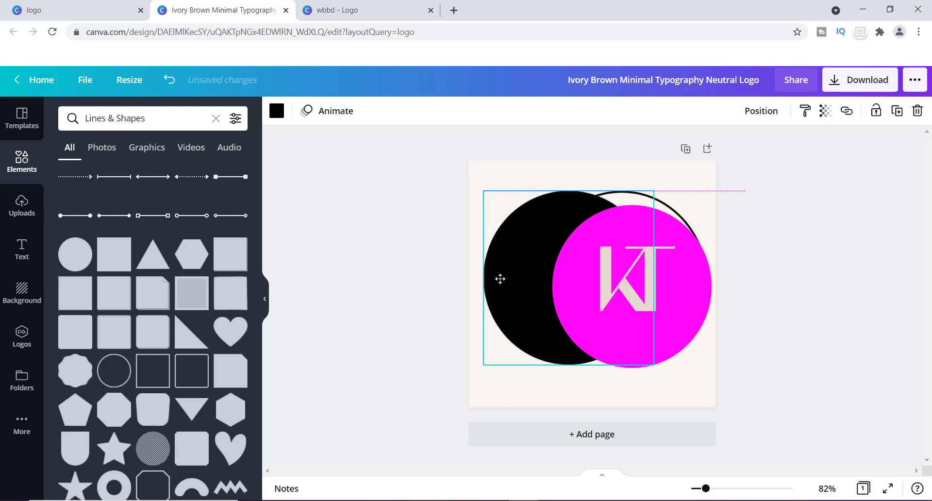
left_click(593, 326)
left_click(570, 311)
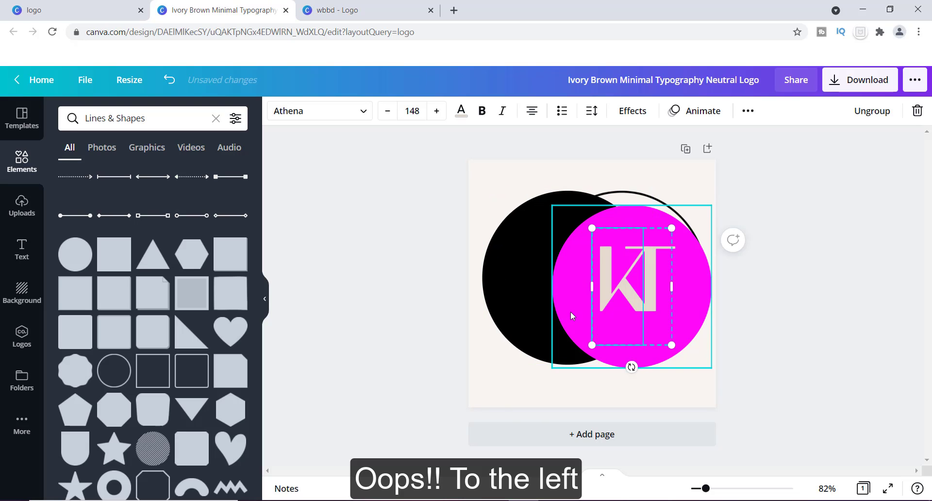
left_click_drag(556, 304, 512, 305)
left_click_drag(647, 359, 653, 365)
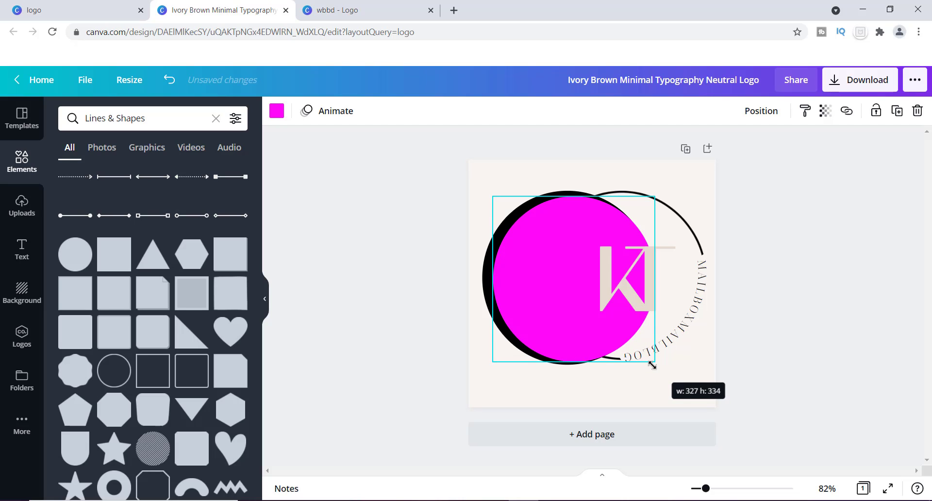
Centre the KT monogram on the magenta circle and scale it up to size 161.
left_click(630, 272)
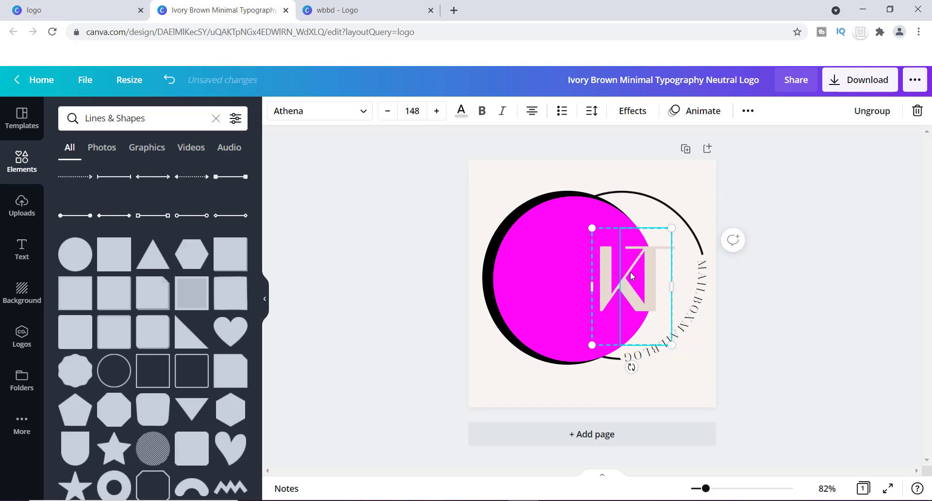
left_click_drag(631, 272, 576, 274)
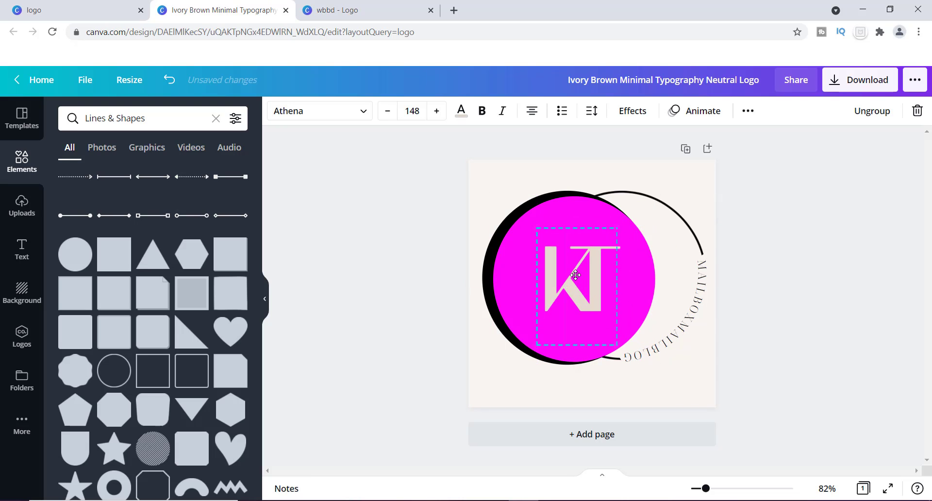
left_click_drag(532, 222, 527, 216)
left_click_drag(616, 346, 615, 348)
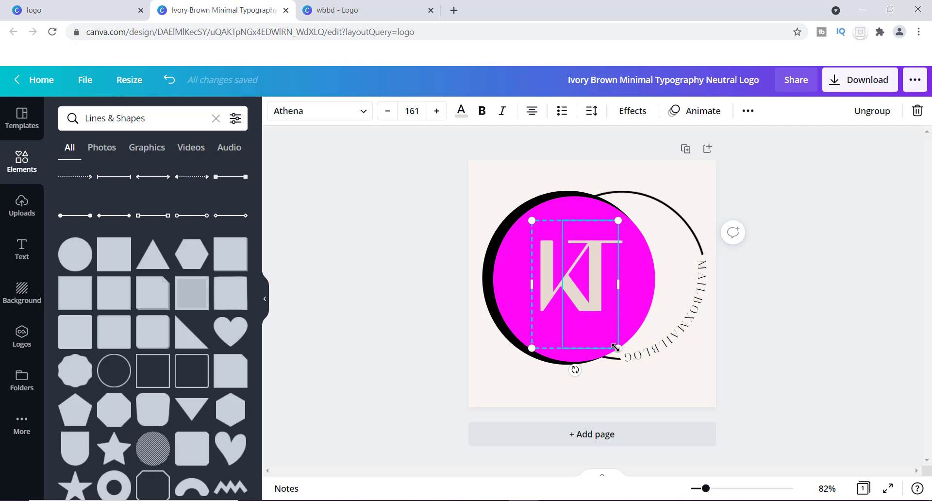
double_click(554, 275)
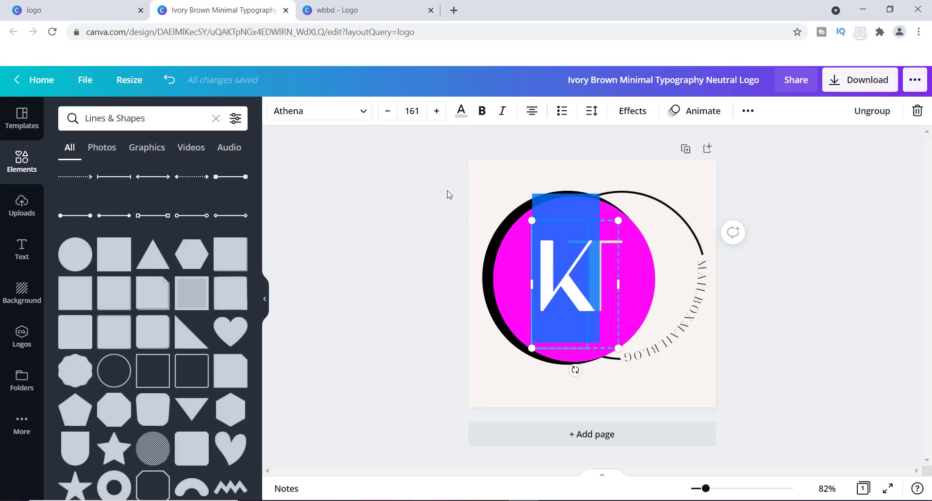
Make the K black from Document Colors, leaving the T cream, then duplicate the logo page.
left_click(461, 112)
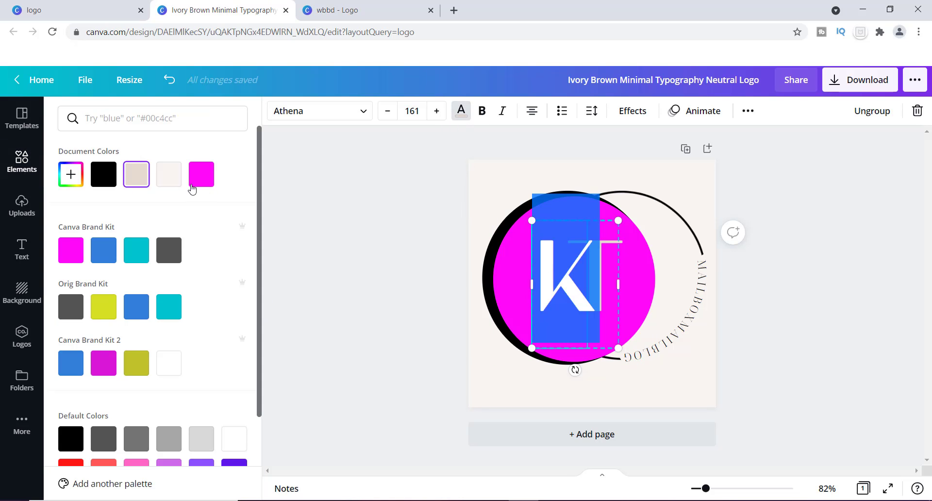
left_click(105, 179)
key("Escape")
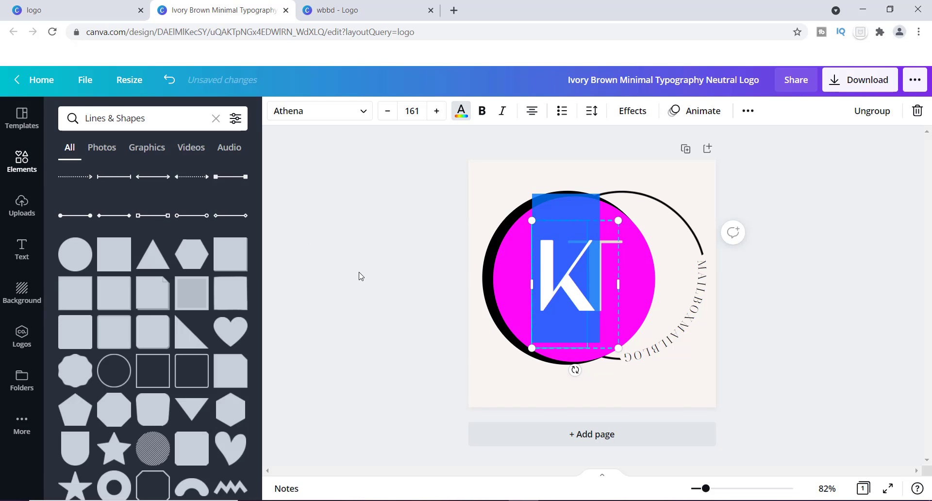
left_click(521, 387)
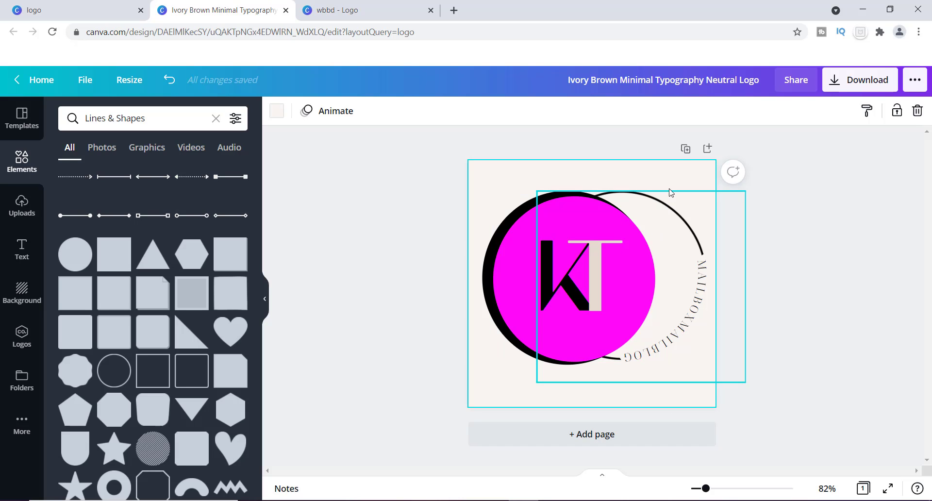
left_click(685, 149)
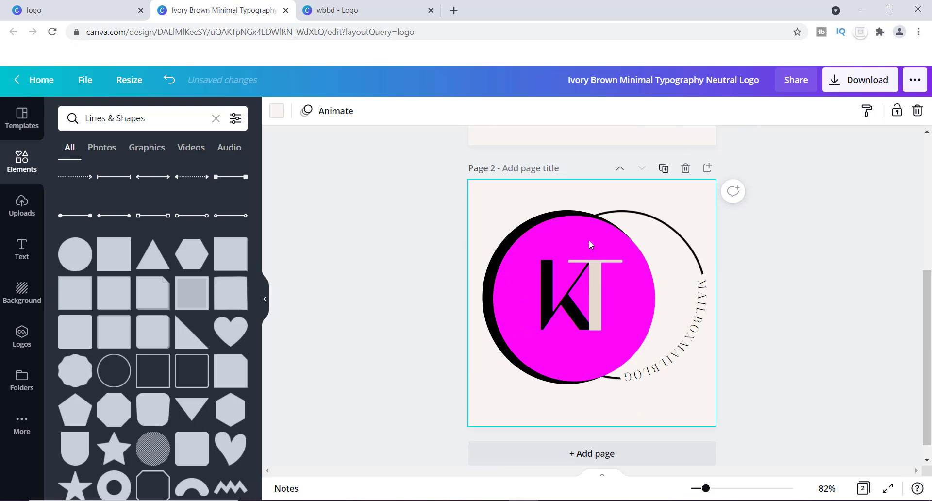
On page 2, delete the black circle and shrink the pink circle to about 274 × 280 behind KT.
left_click_drag(516, 263, 544, 268)
left_click(500, 270)
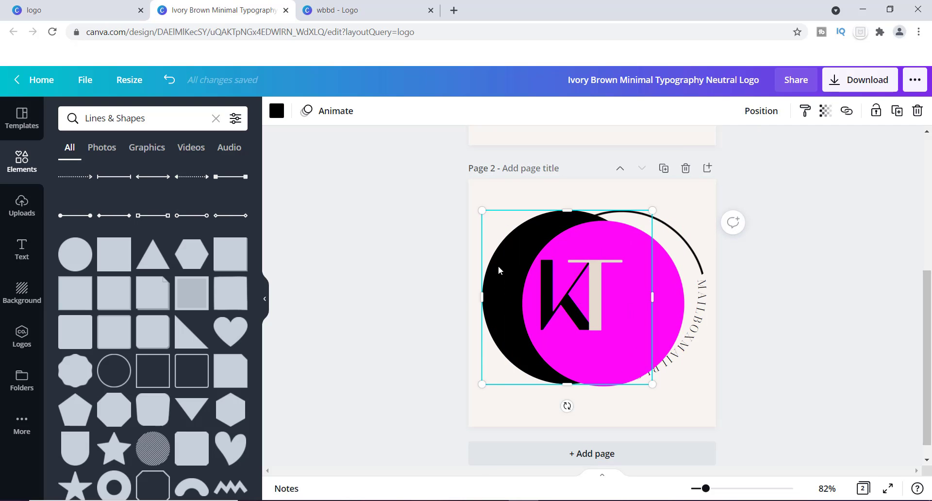
key("Delete")
left_click_drag(564, 335, 601, 332)
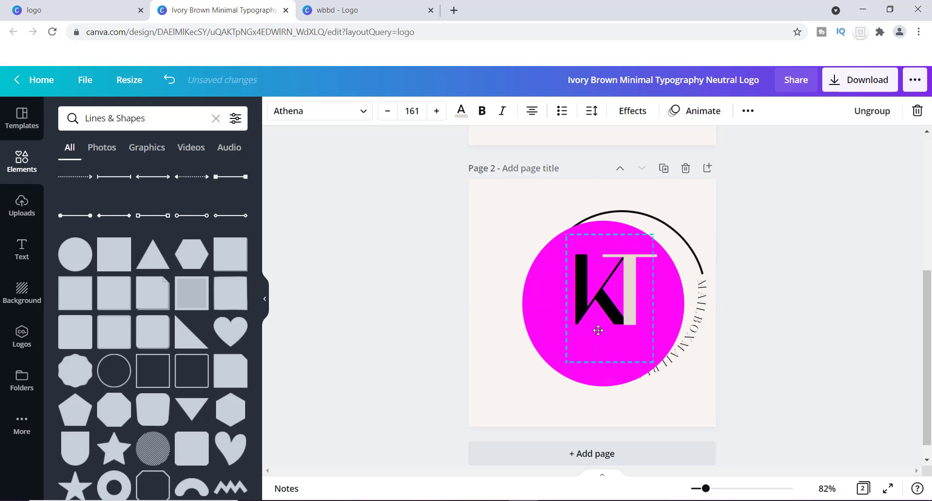
left_click(547, 330)
left_click_drag(523, 217, 574, 249)
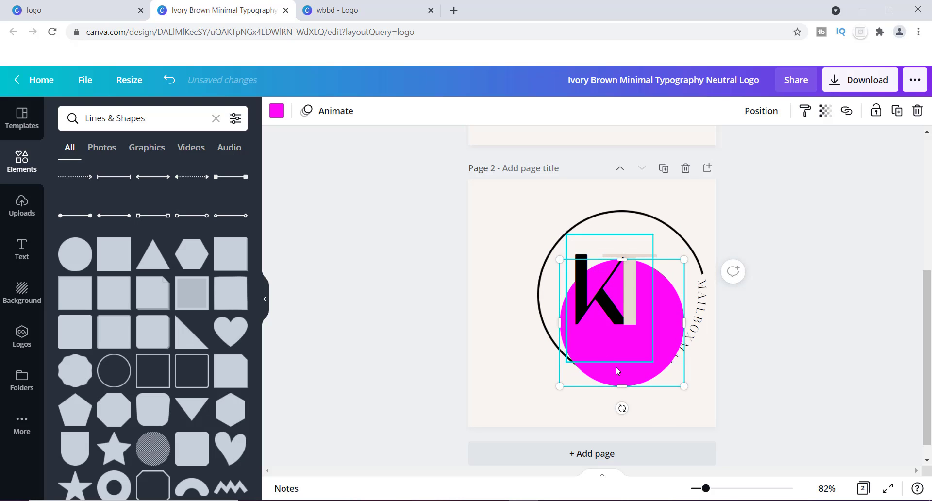
left_click_drag(651, 370, 673, 366)
left_click_drag(630, 305, 623, 305)
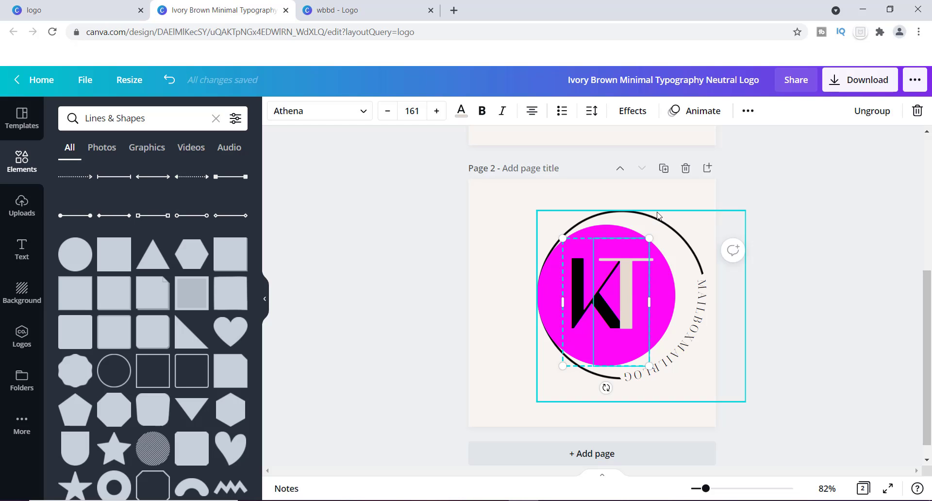
Move the curved MAILBOXMAILBLOG text up-left and recentre the KT letters on the circle.
left_click(629, 213)
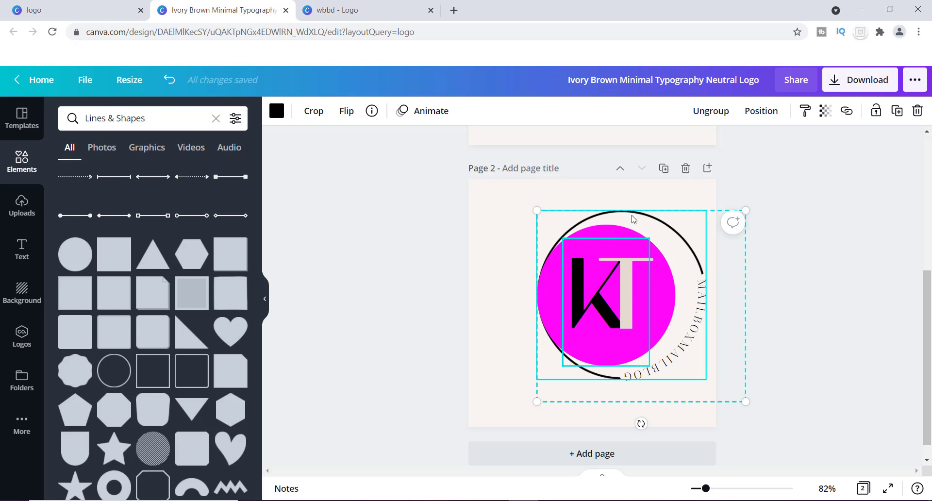
left_click(630, 215)
left_click(690, 345)
left_click(690, 346)
left_click_drag(689, 346, 670, 336)
left_click_drag(577, 341, 575, 322)
left_click(593, 328)
left_click_drag(634, 312, 570, 307)
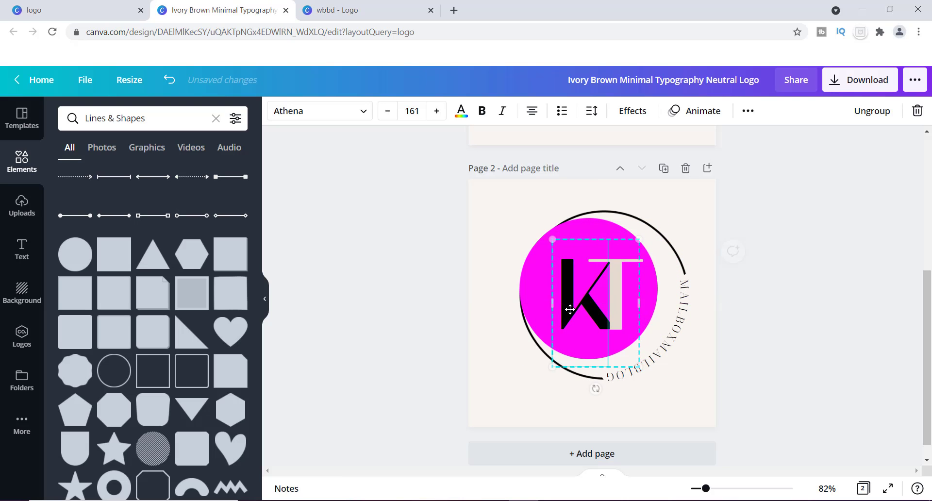
Preview the page 2 circle in blue, then set it back to magenta from Document Colors.
left_click(444, 287)
left_click(540, 293)
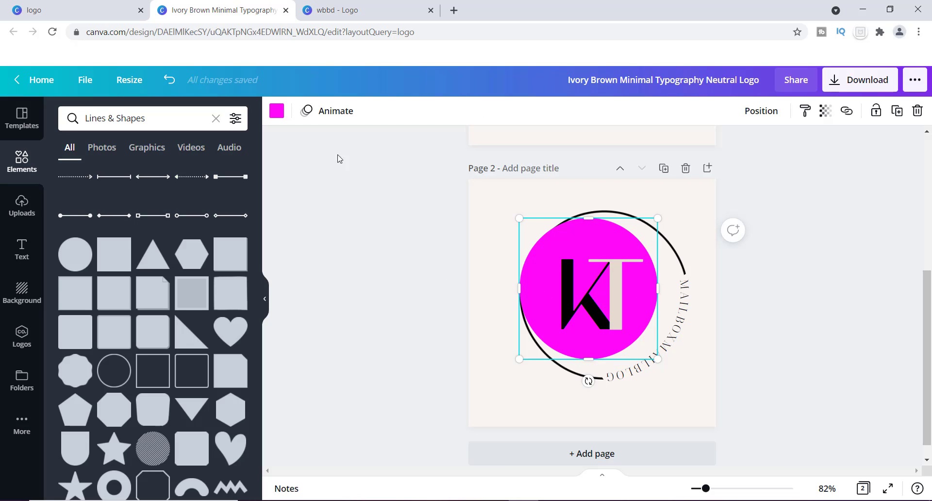
left_click(277, 111)
left_click(104, 250)
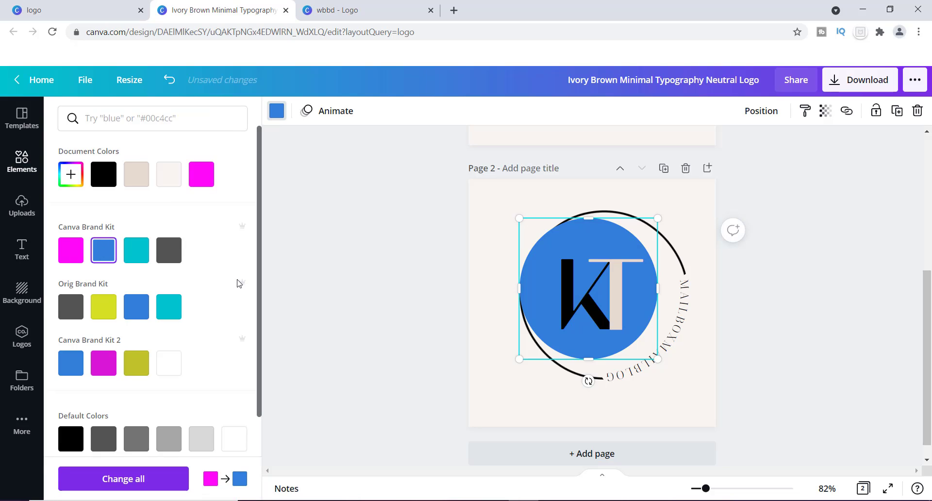
left_click(203, 176)
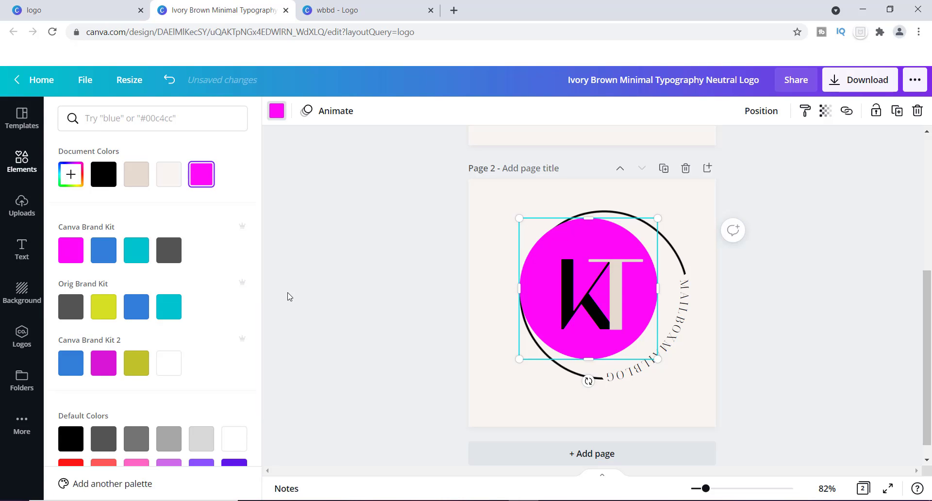
Scroll up to Page 1 and undo the most recent edit with Ctrl+Z.
left_click_drag(926, 308, 909, 156)
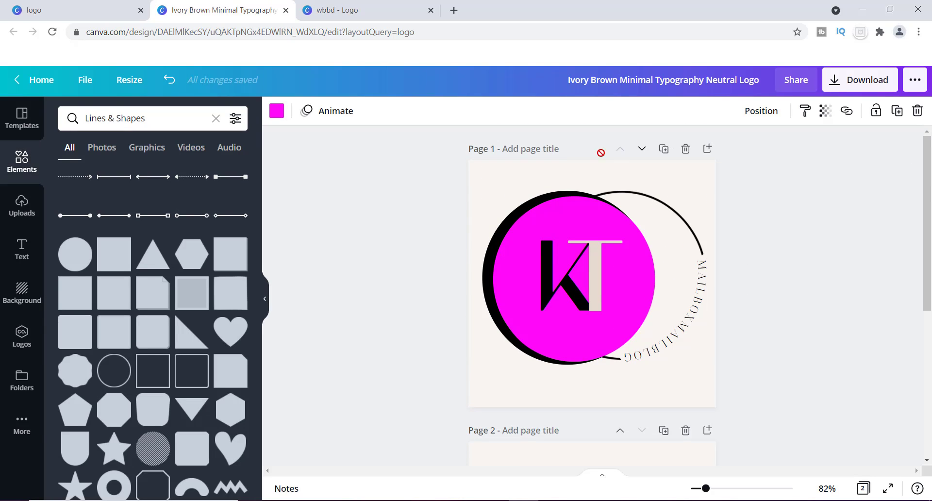
key("ctrl+z")
left_click(845, 329)
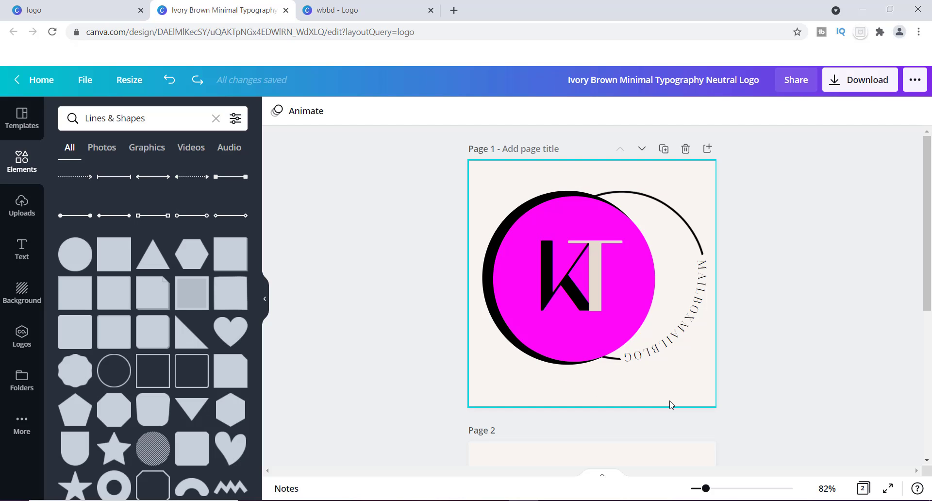
Redo the cyan background on Page 1 with Ctrl+Y and check it in the background colour swatch.
key("ctrl+y")
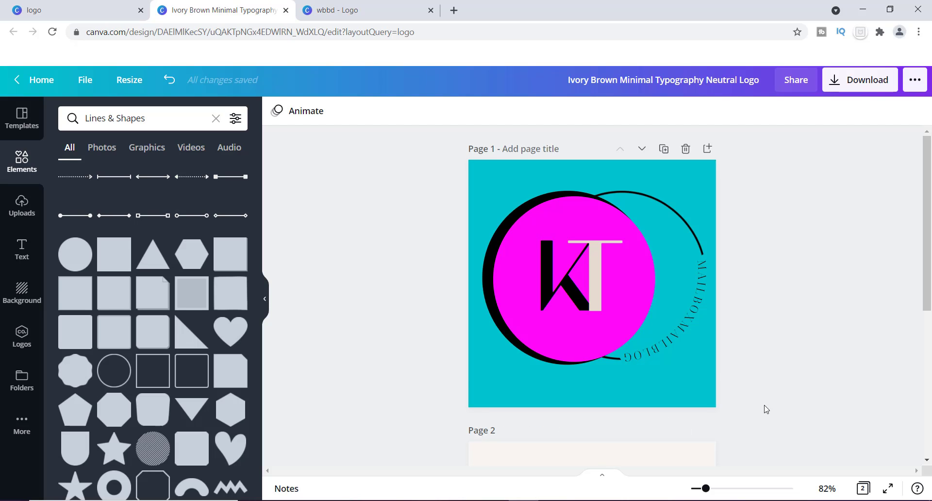
left_click(480, 163)
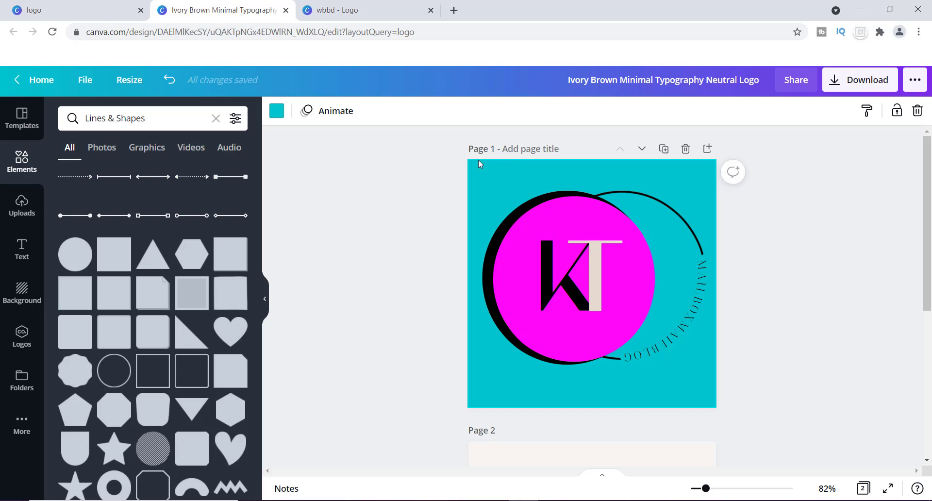
left_click(277, 116)
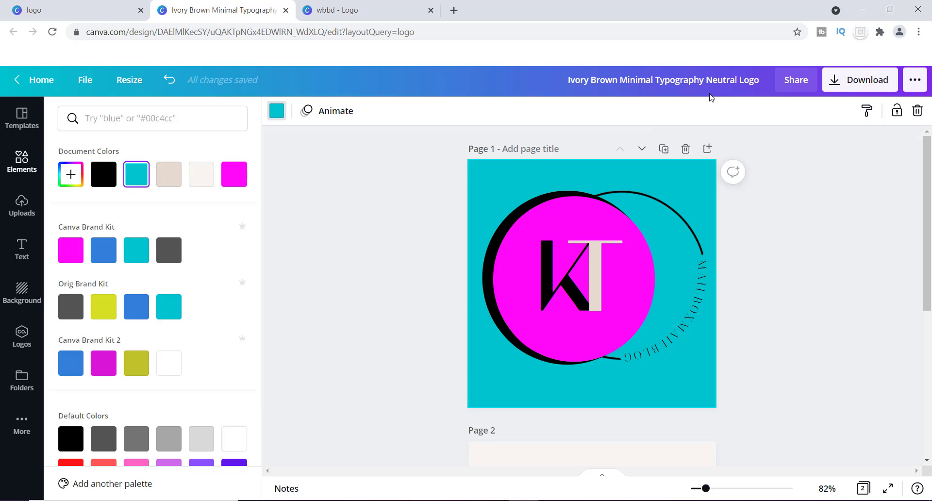
mouse_move(931, 184)
left_mouse_down()
mouse_move(931, 329)
mouse_move(930, 168)
left_mouse_up()
left_click(340, 241)
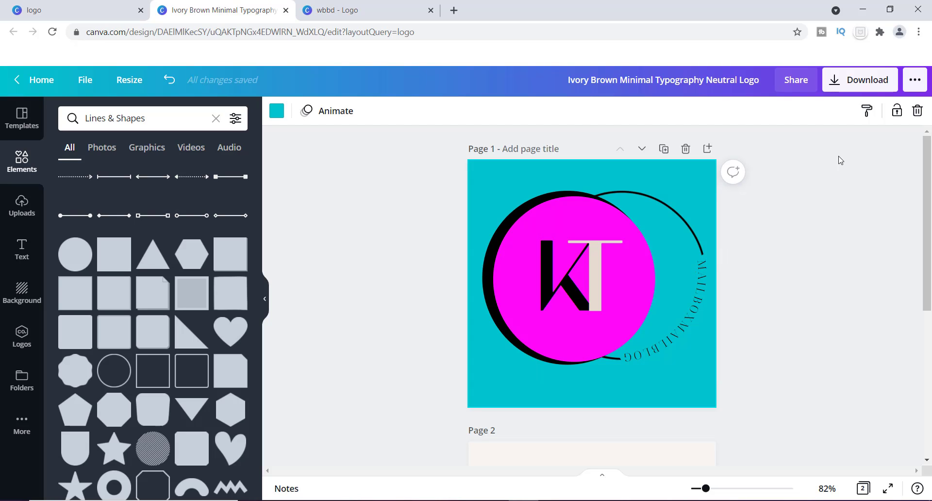
Download all pages as PNG images and dismiss the business-card promotion popup.
left_click(834, 86)
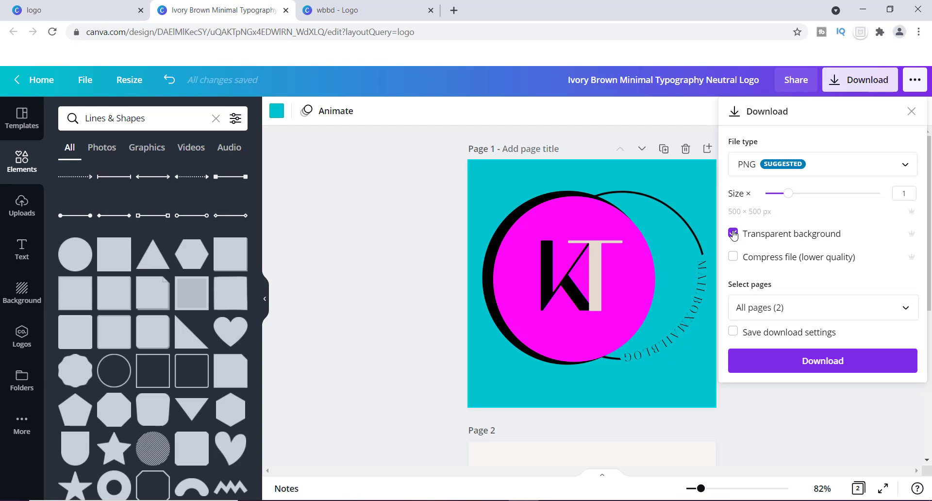
left_click(809, 368)
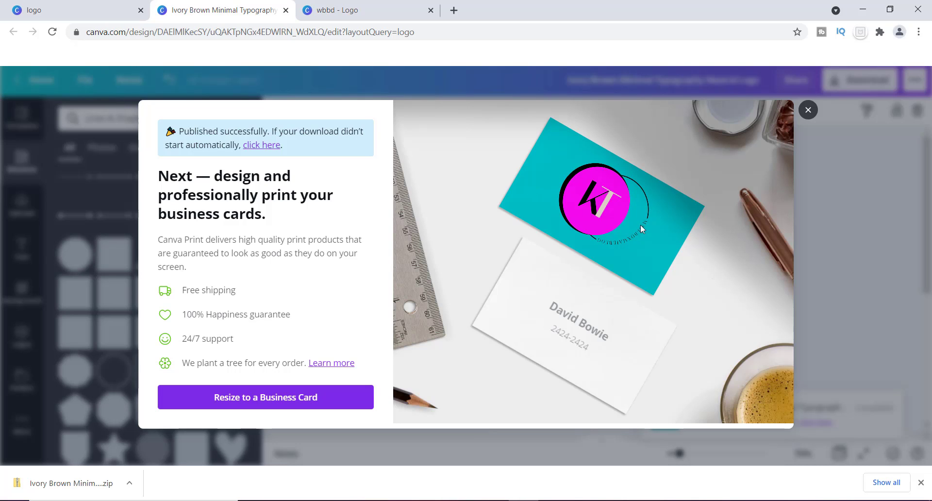
key("Escape")
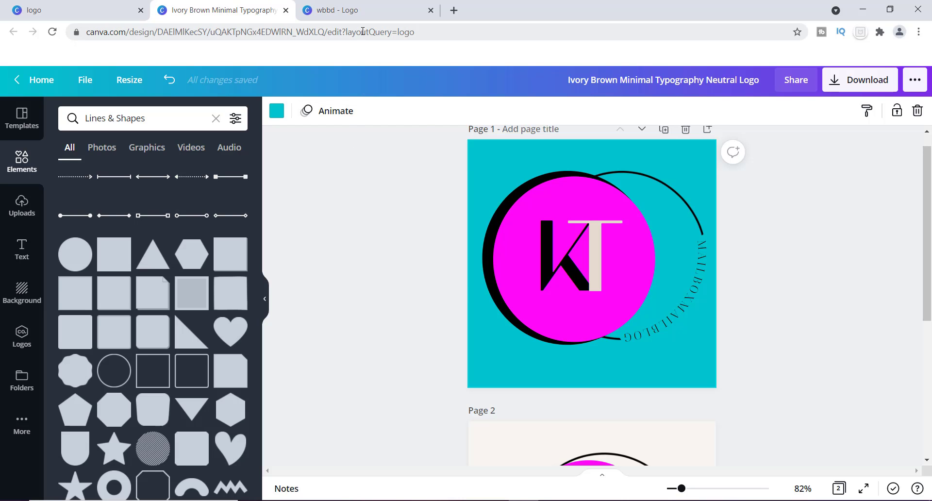
Switch to the 'wbbd - Logo' design, scroll through its pages, and open Downloads in File Explorer.
left_click(351, 11)
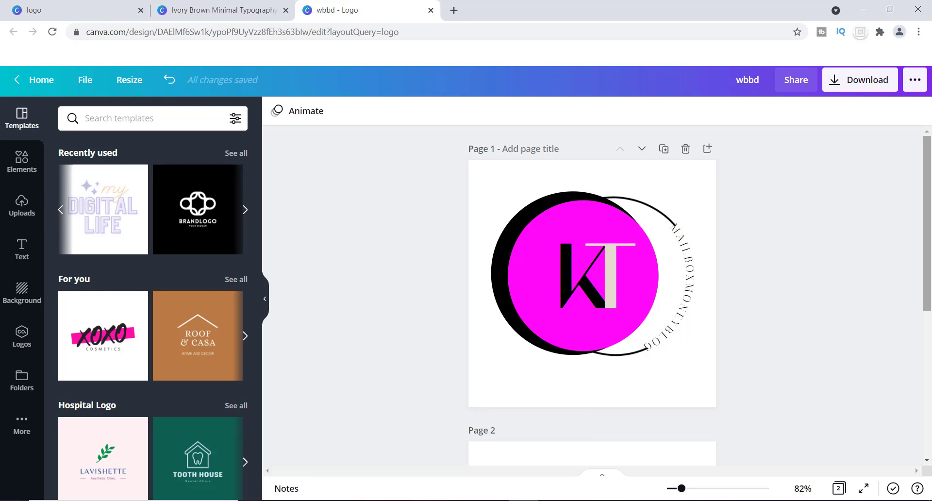
scroll(930, 297, "down", 5)
mouse_move(930, 296)
left_mouse_down()
mouse_move(930, 156)
mouse_move(930, 297)
left_mouse_up()
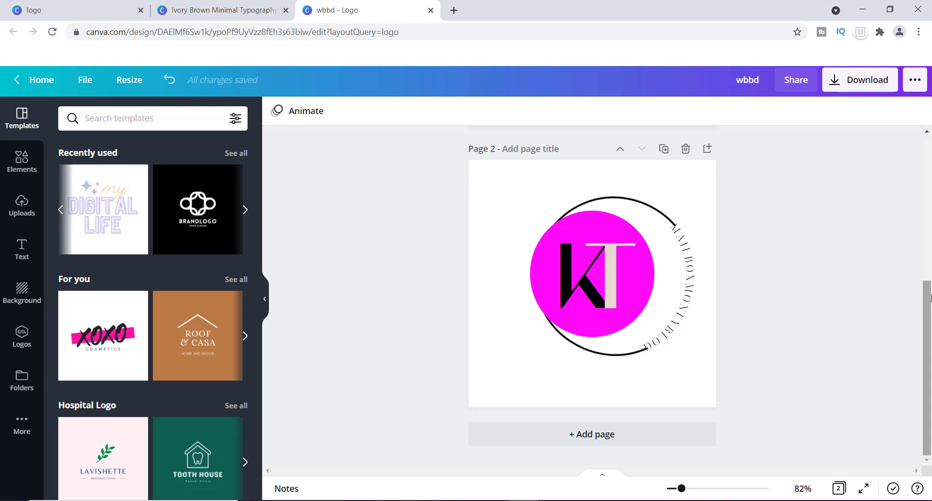
left_click_drag(930, 297, 927, 153)
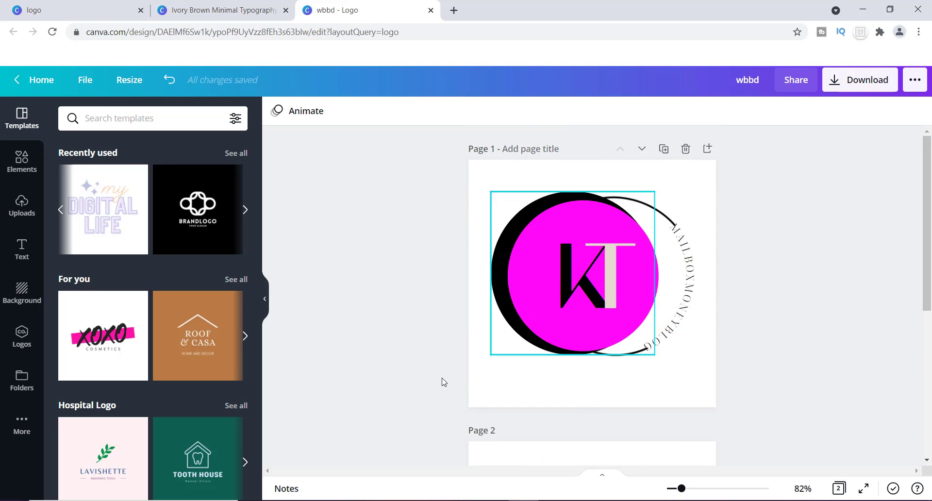
left_click(481, 500)
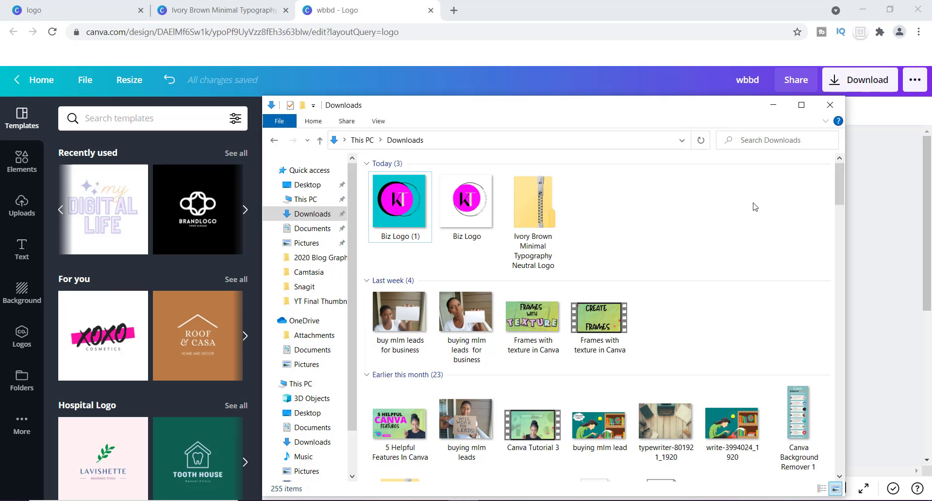
Minimize the Downloads window and scroll the Canva canvas down to Page 2.
left_click(773, 105)
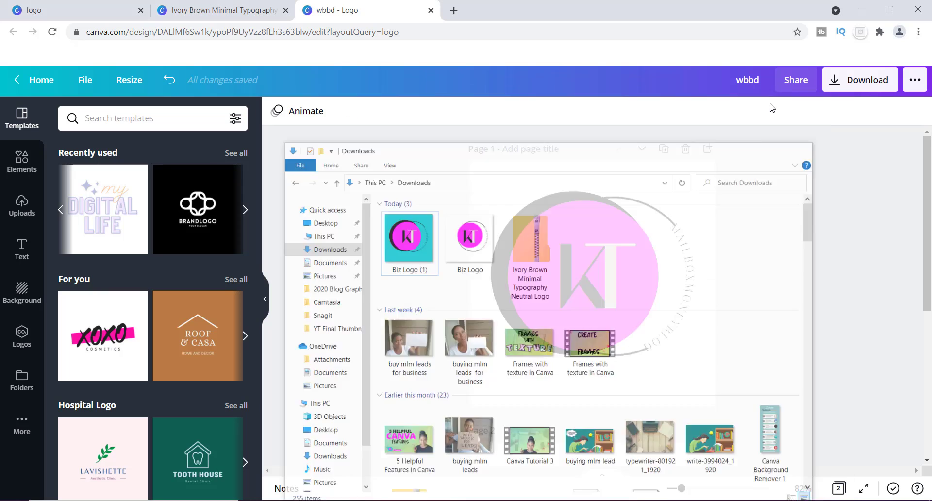
left_click_drag(929, 196, 928, 292)
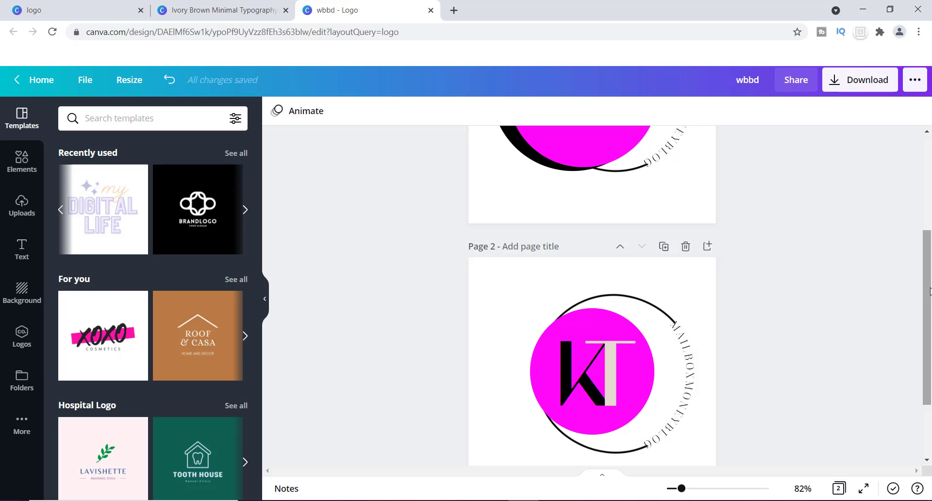
mouse_move(929, 291)
left_mouse_down()
mouse_move(929, 267)
mouse_move(931, 305)
left_mouse_up()
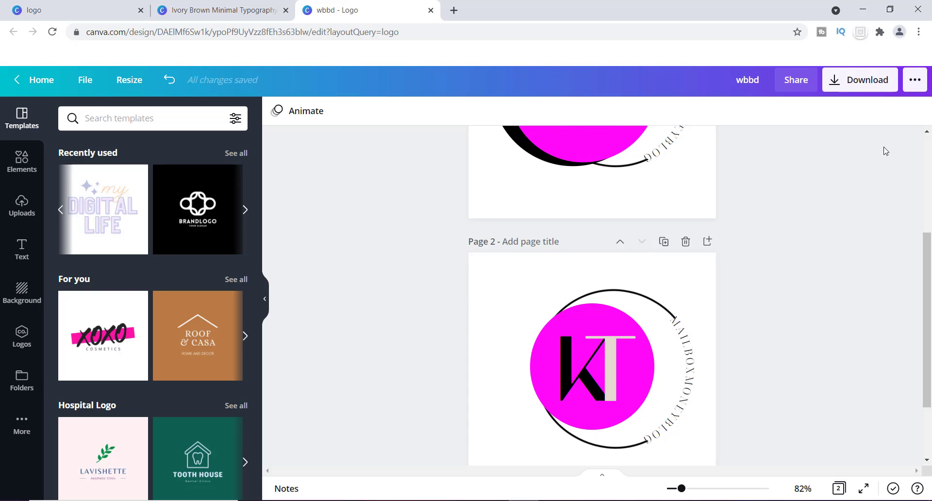
left_click(838, 85)
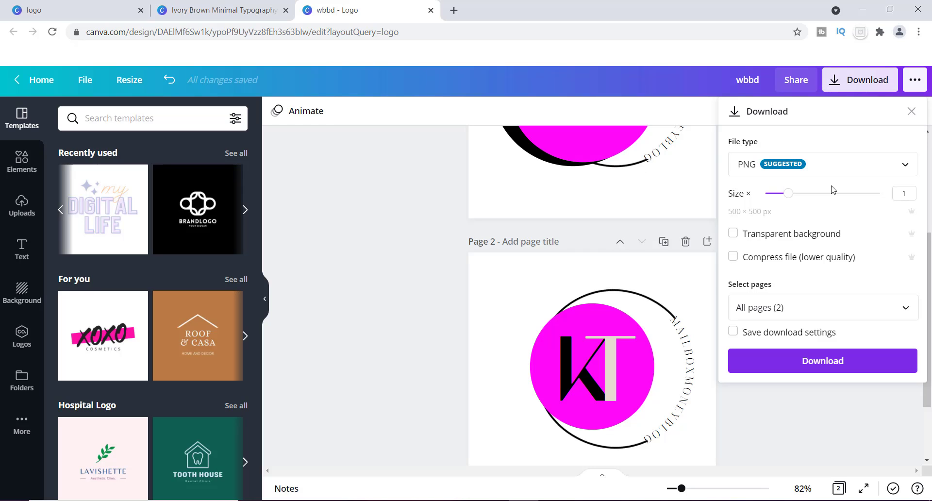
left_click(424, 223)
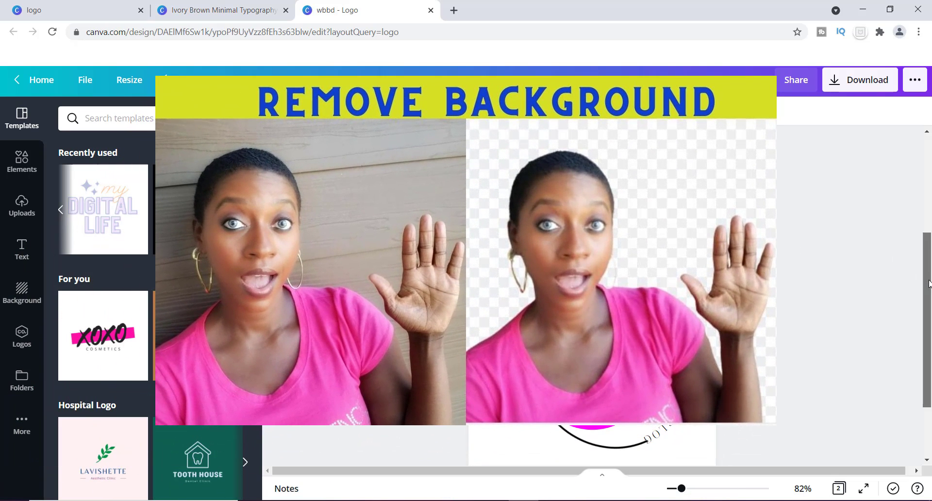
left_click_drag(929, 284, 923, 226)
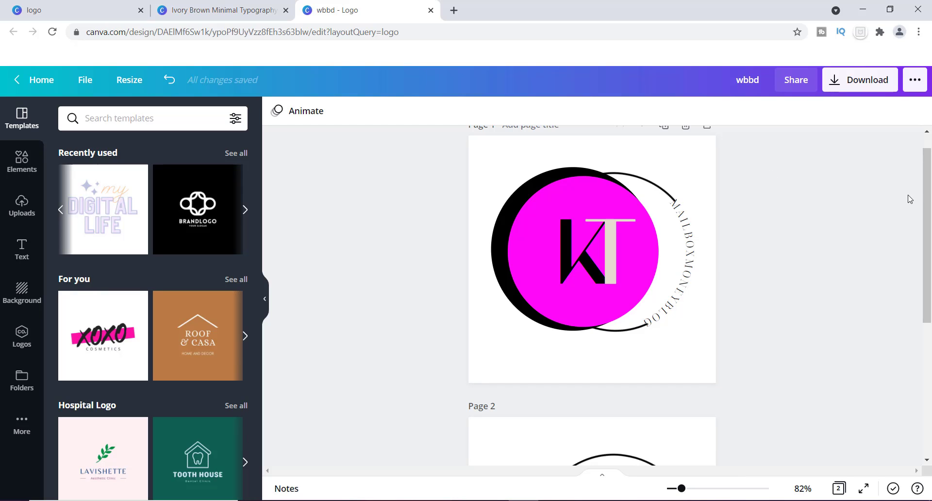
scroll(930, 158, "down", 3)
scroll(930, 158, "up", 4)
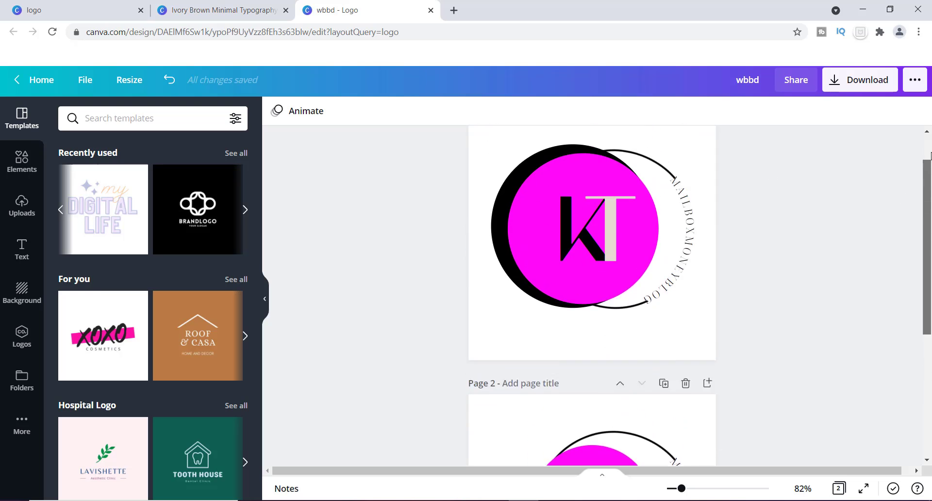